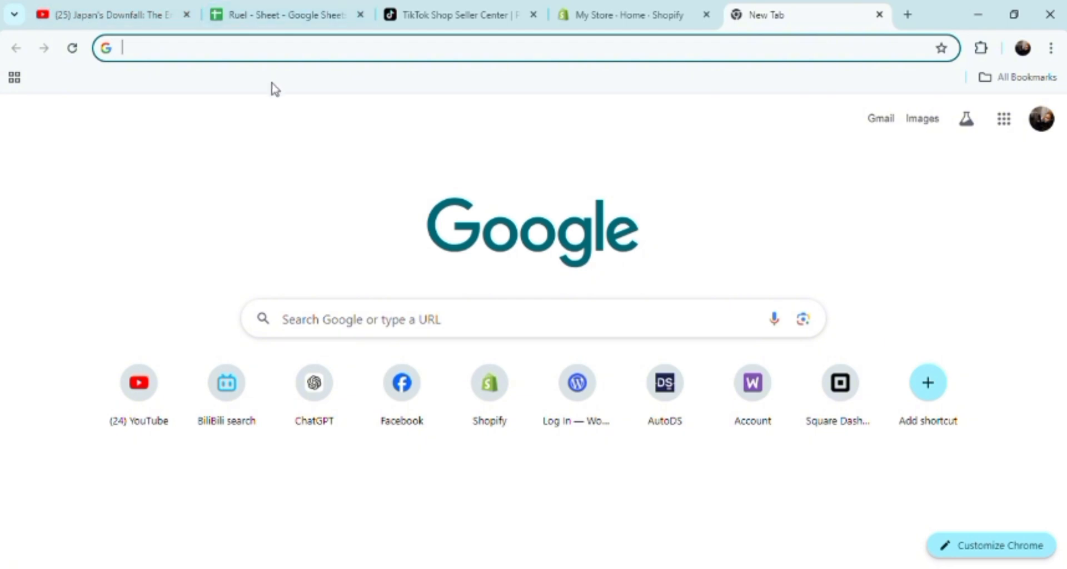
{"action": "left_click", "coordinate": [199, 60]}
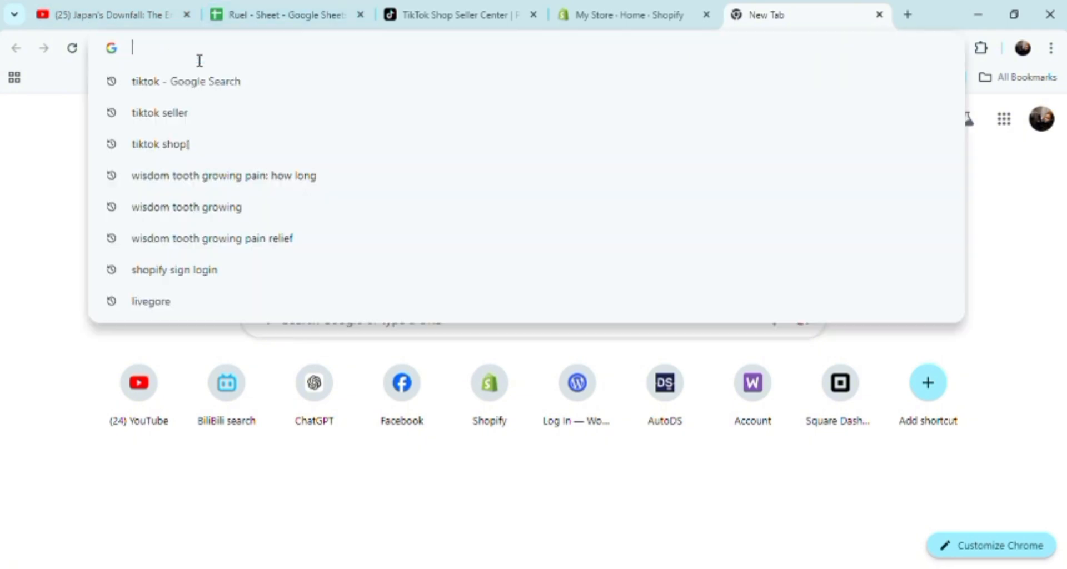
{"action": "type", "text": "s"}
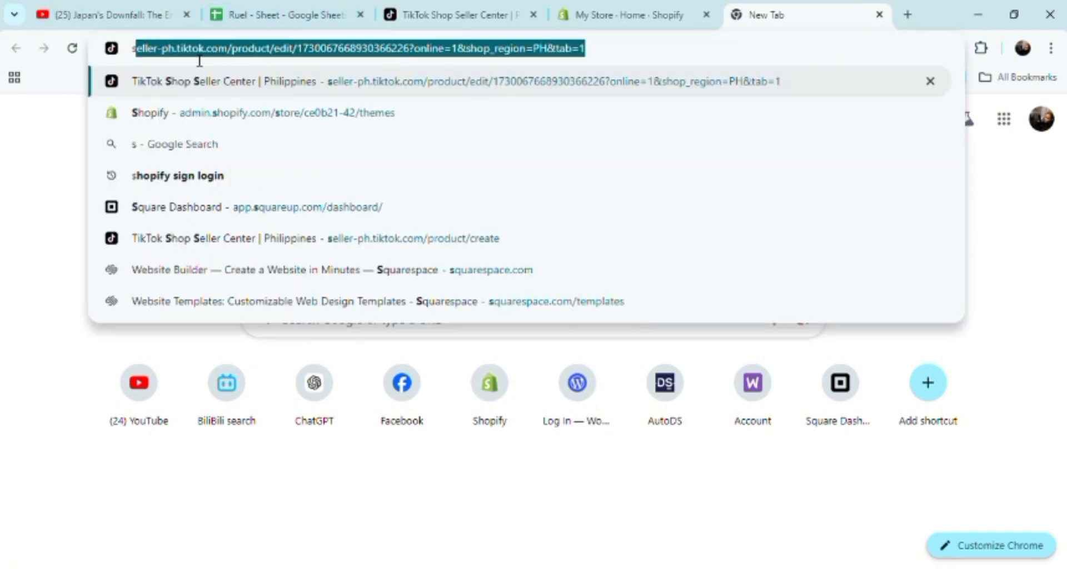
{"action": "type", "text": "hopi"}
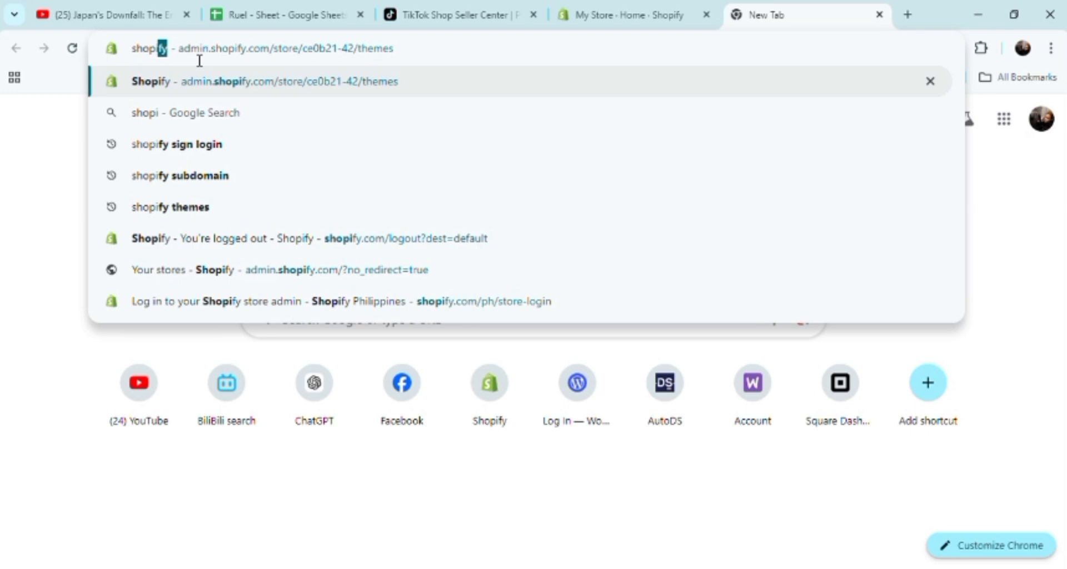
{"action": "key", "text": "Return"}
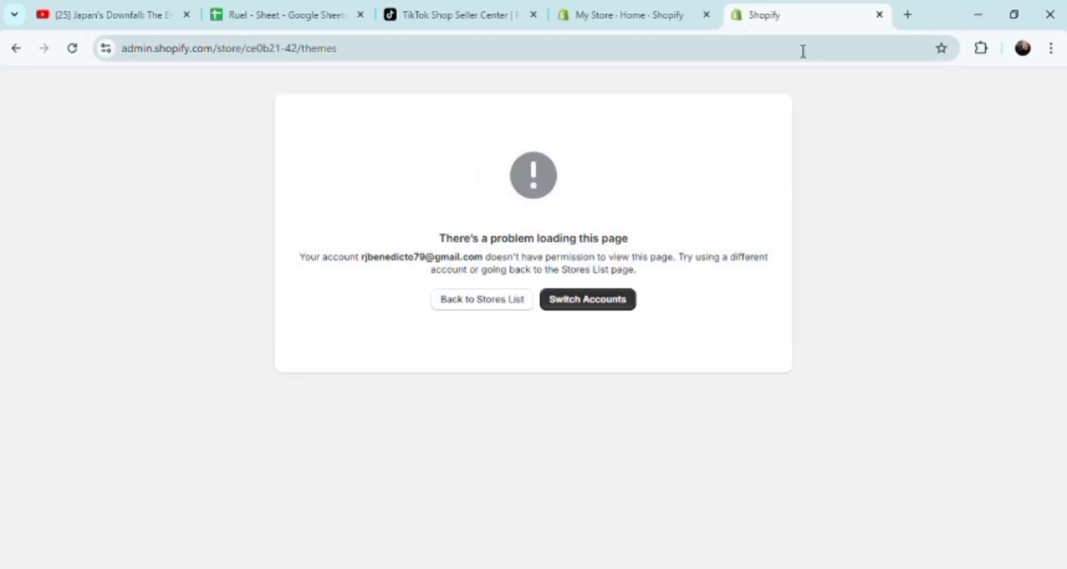
{"action": "left_click", "coordinate": [879, 14]}
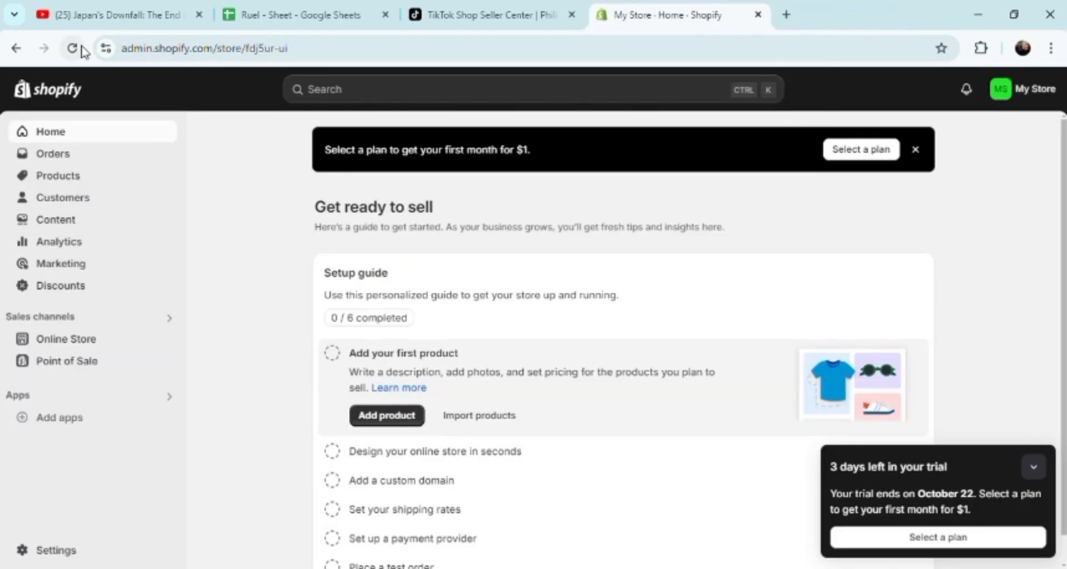
Open the store's Orders page.
{"action": "left_click", "coordinate": [342, 96]}
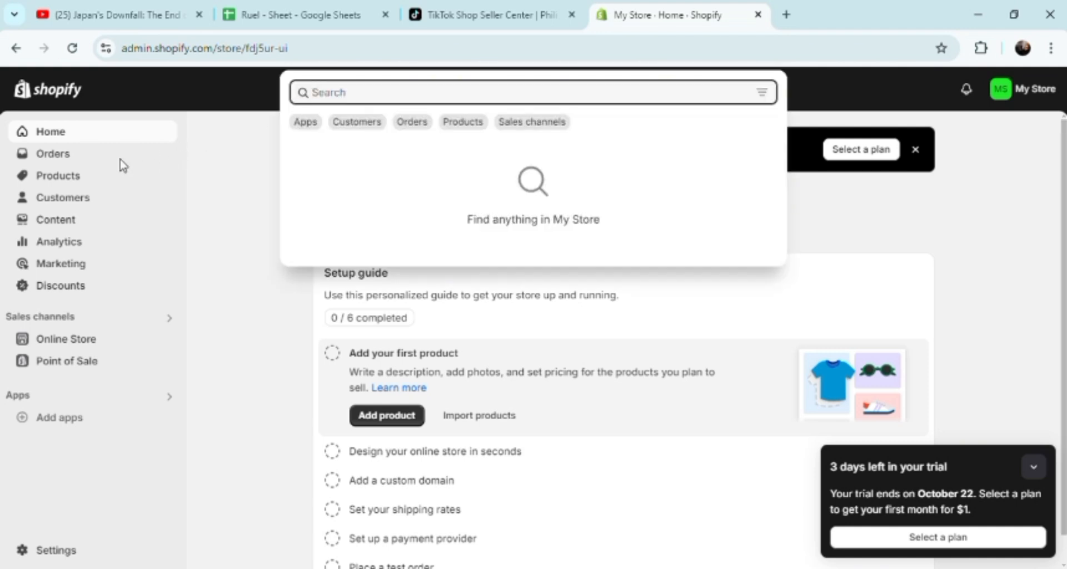
{"action": "left_click", "coordinate": [78, 160]}
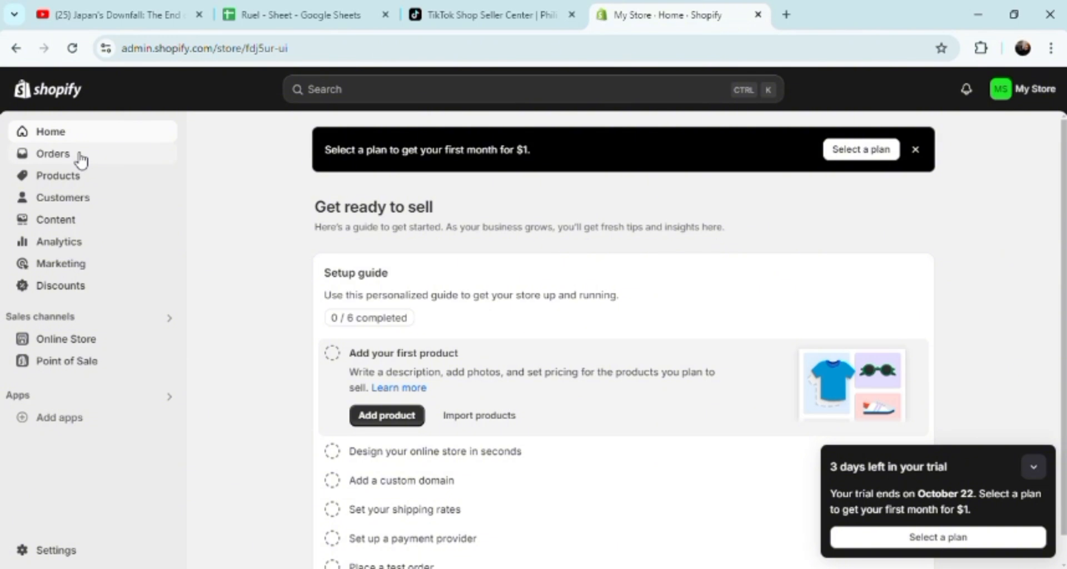
{"action": "left_click", "coordinate": [80, 158]}
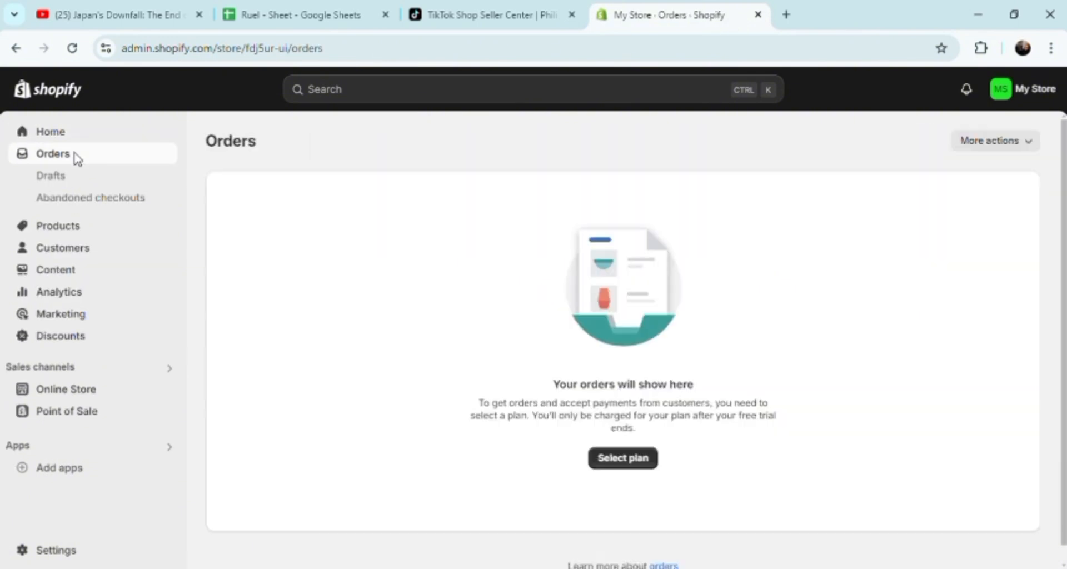
Open the store's Products page, view the blank form for adding a product, and return to the product list.
{"action": "left_click", "coordinate": [54, 228]}
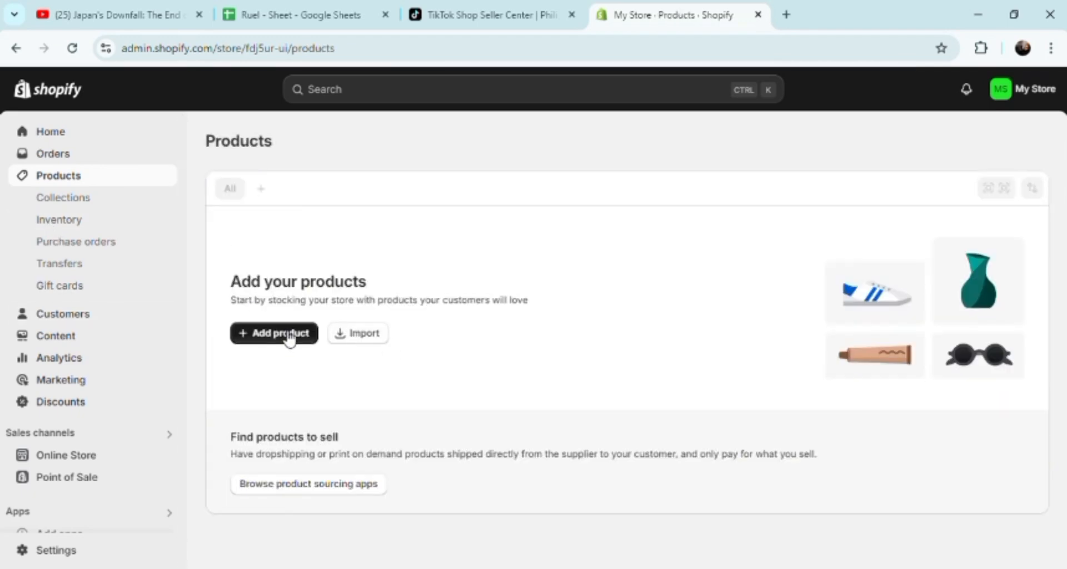
{"action": "left_click", "coordinate": [286, 336]}
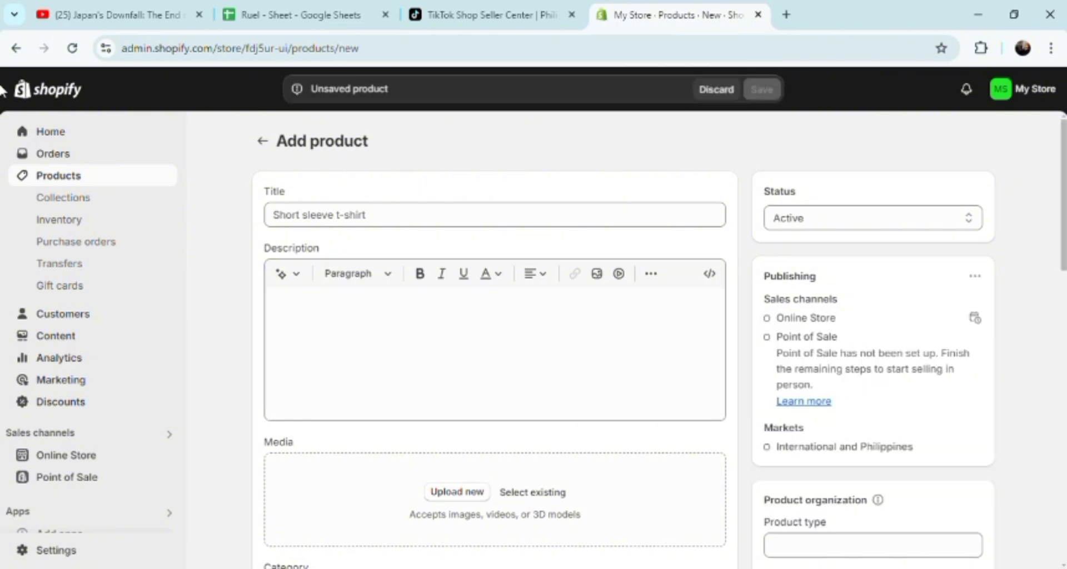
{"action": "left_click", "coordinate": [17, 49]}
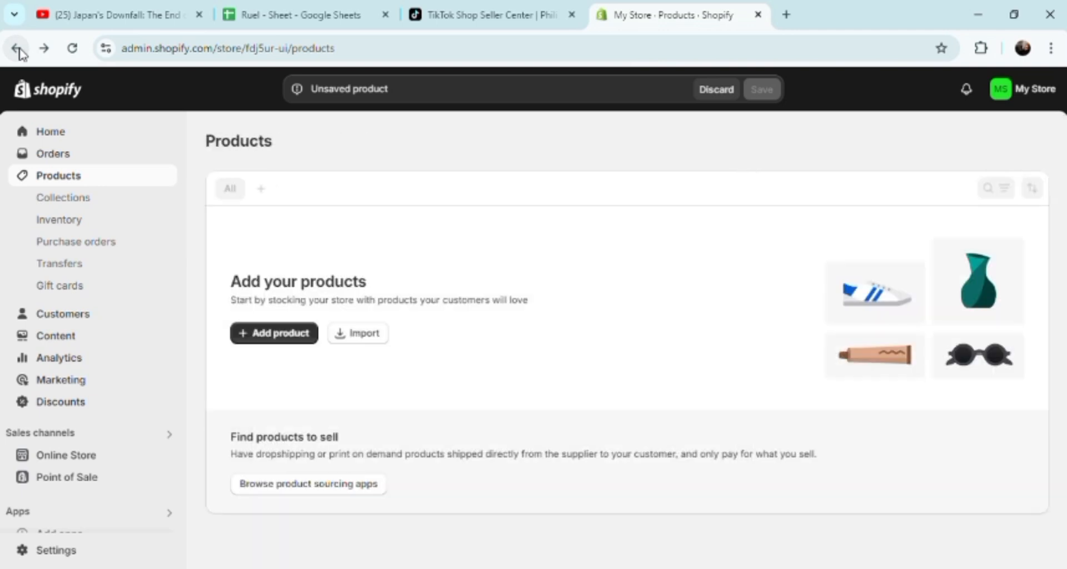
Search the store admin for "items".
{"action": "left_click", "coordinate": [393, 92]}
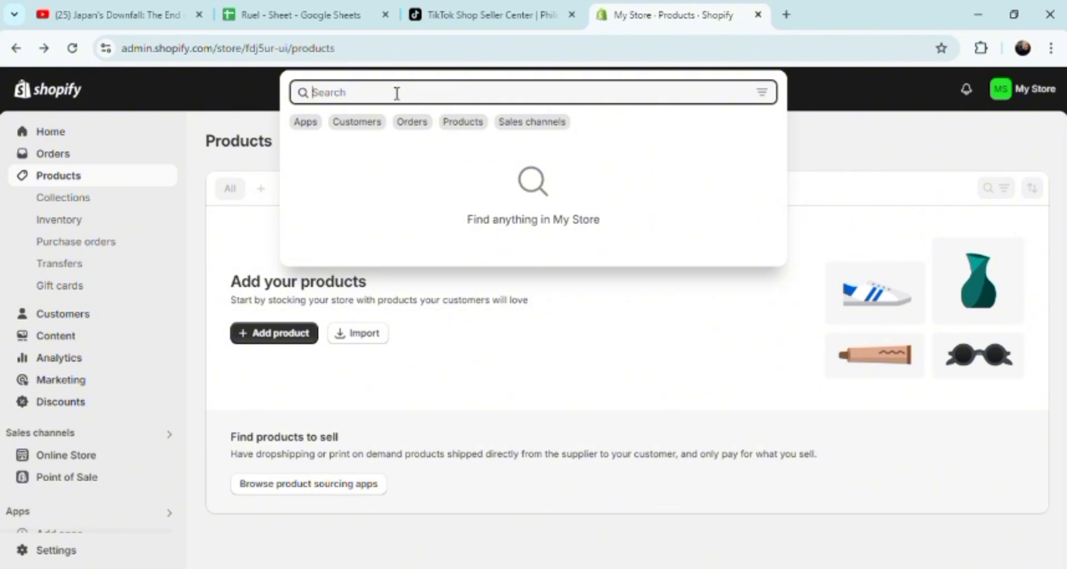
{"action": "type", "text": "ite"}
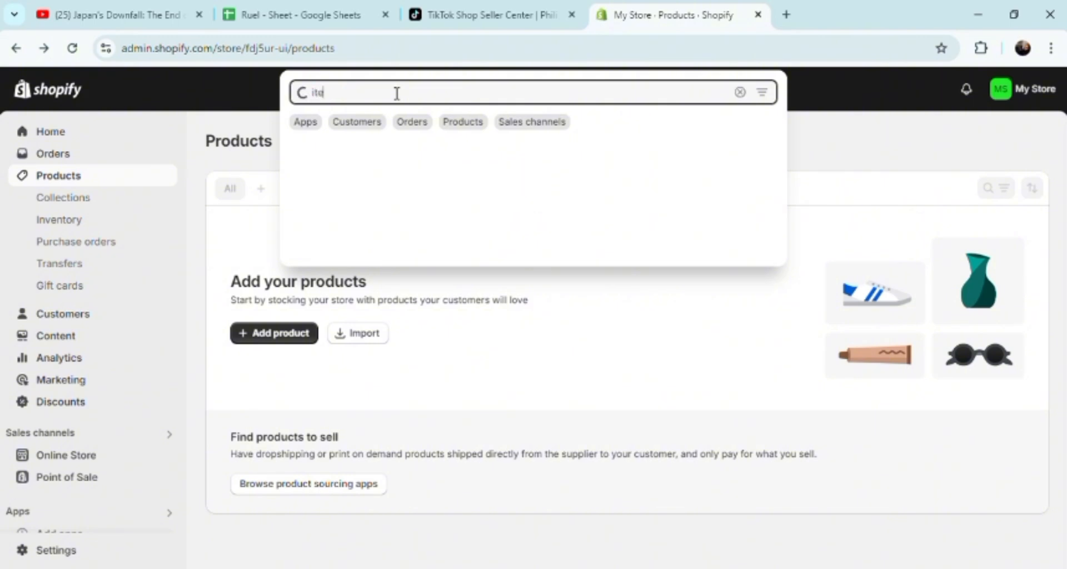
{"action": "type", "text": "ms"}
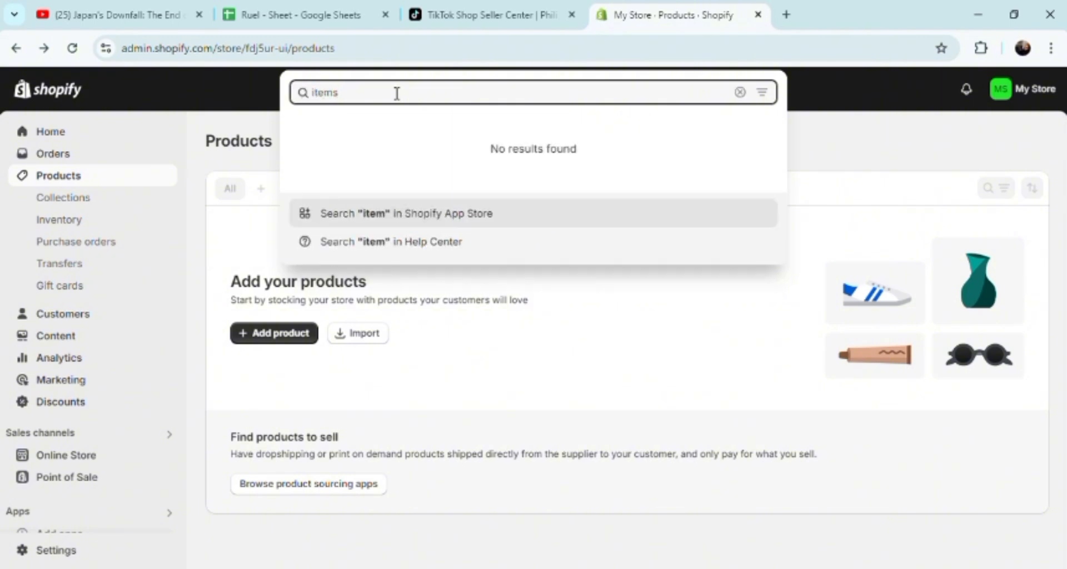
{"action": "key", "text": "Return"}
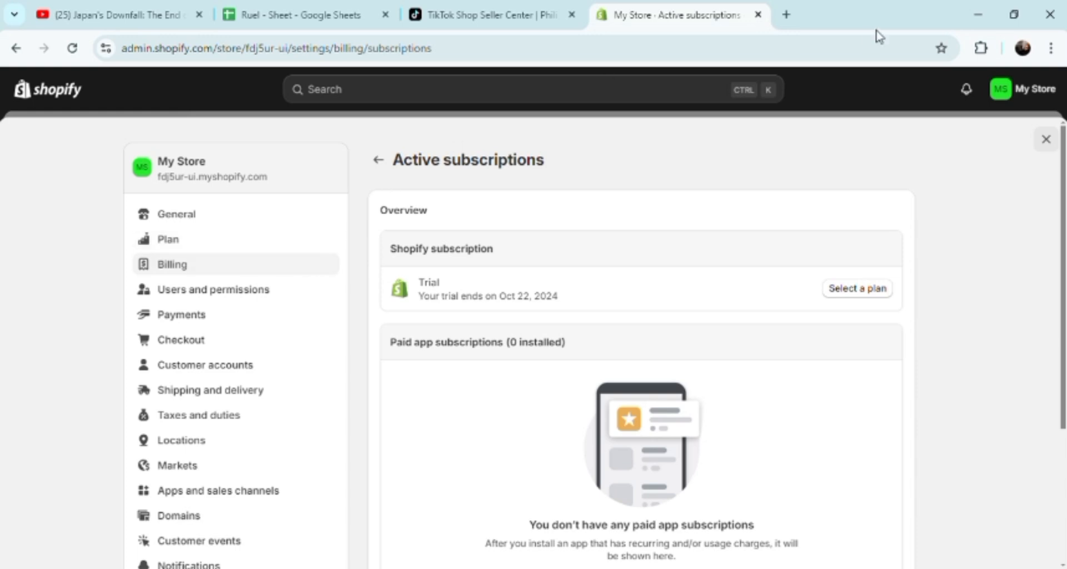
Search Google for "shopify" in a new browser tab and open the official Shopify website from the results.
{"action": "left_click", "coordinate": [785, 15]}
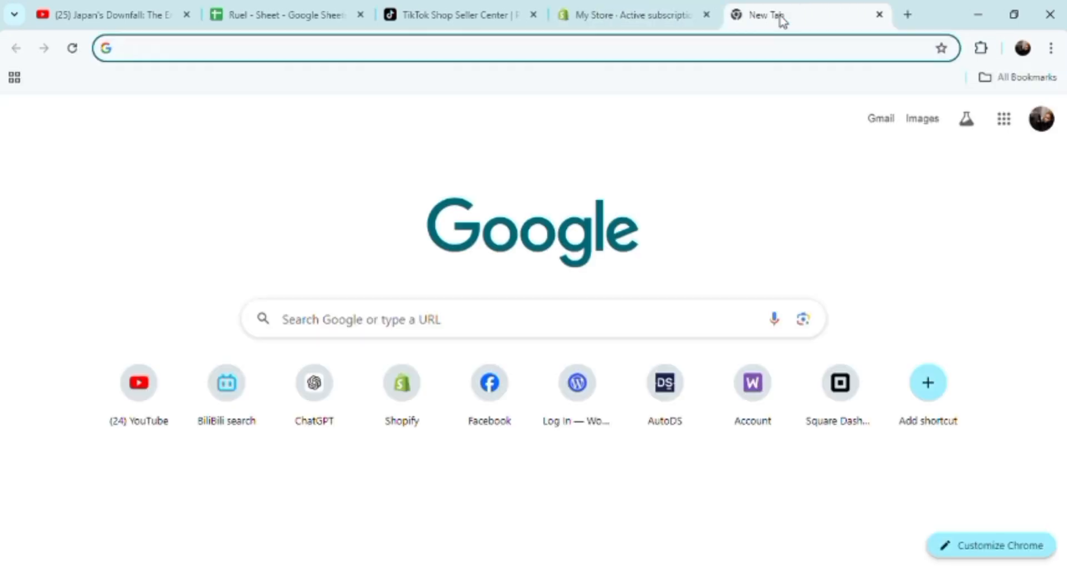
{"action": "type", "text": "sh"}
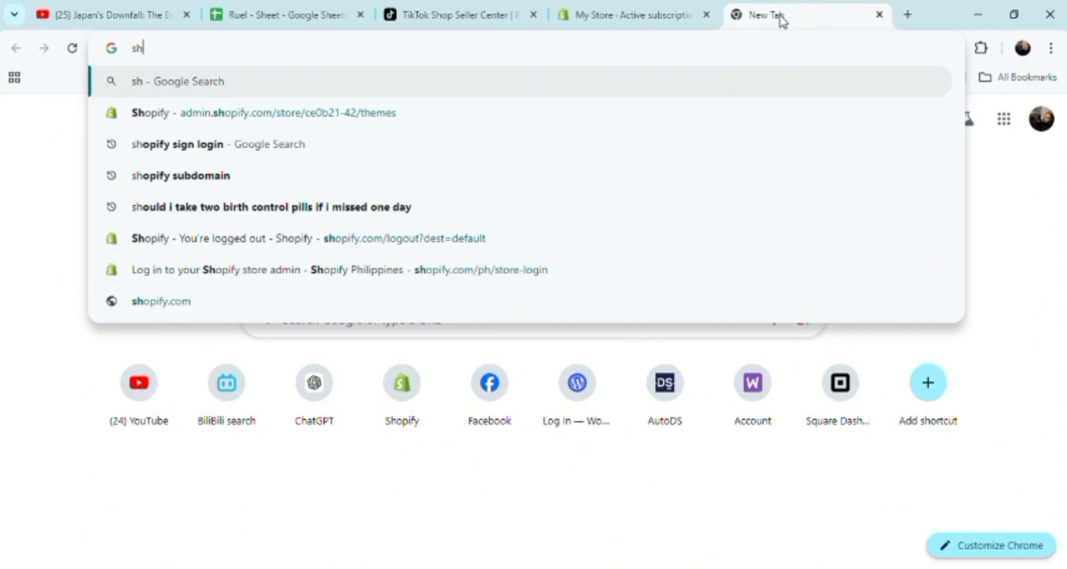
{"action": "type", "text": "opify"}
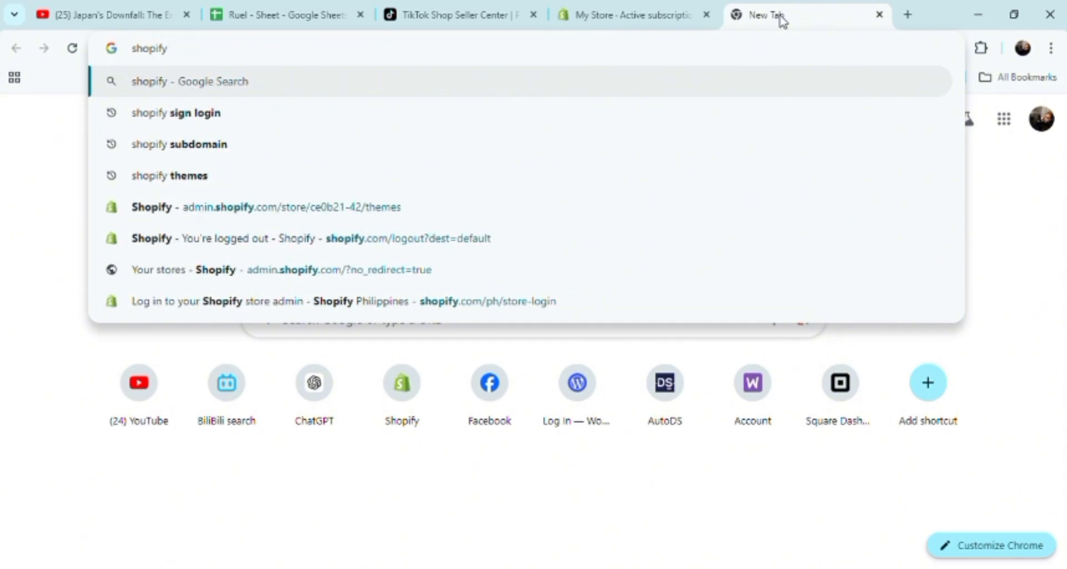
{"action": "key", "text": "Return"}
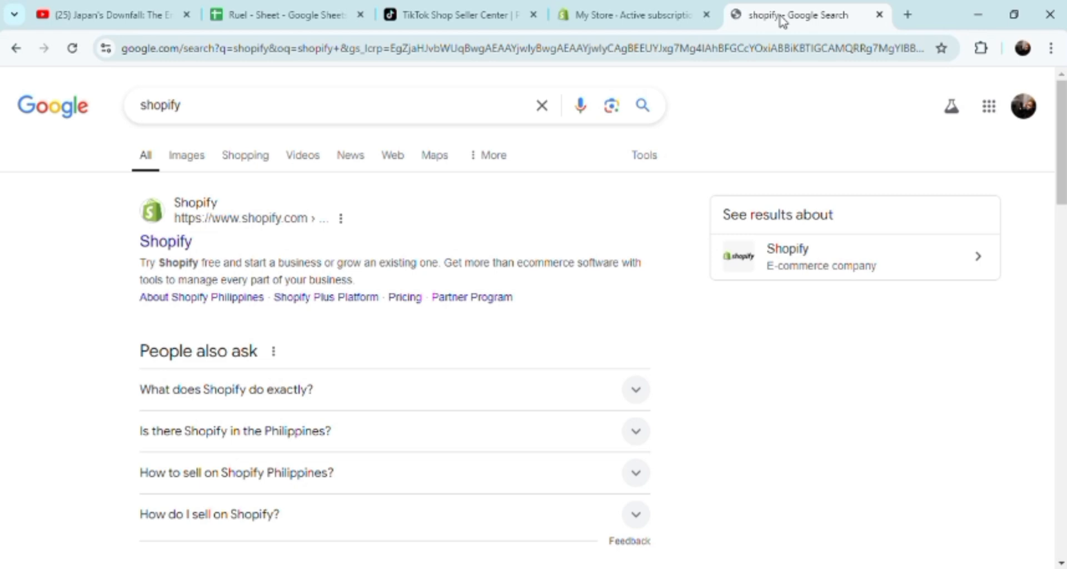
{"action": "left_click", "coordinate": [162, 246]}
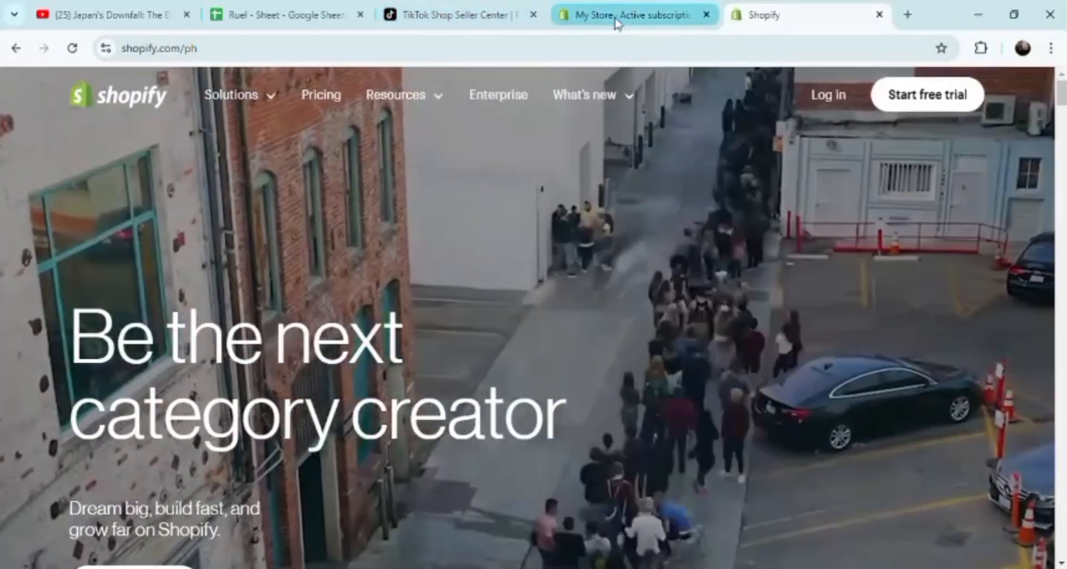
Return to the store admin and review the Active subscriptions page in the billing settings.
{"action": "left_click", "coordinate": [616, 25]}
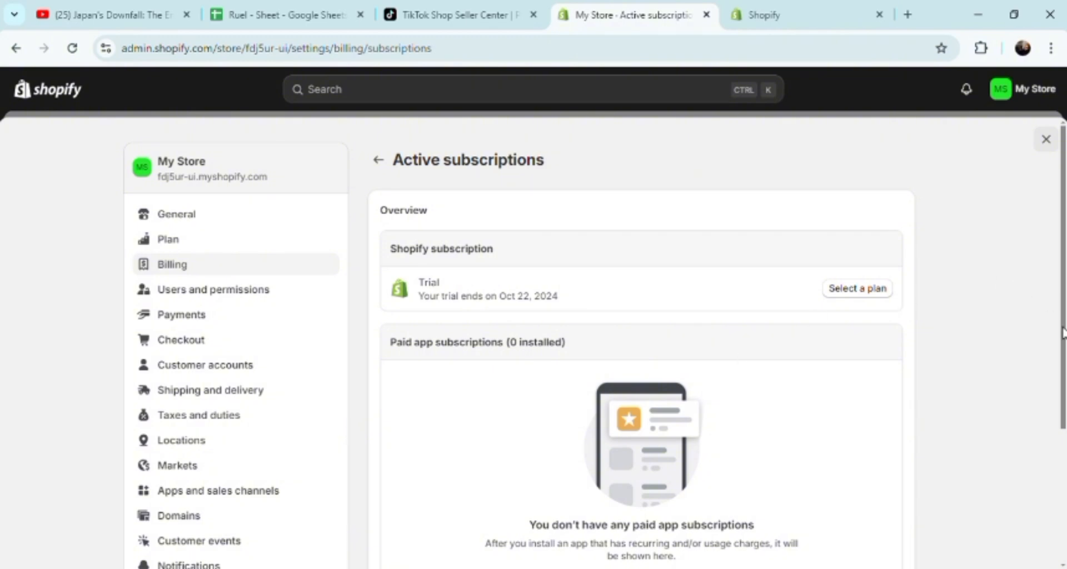
{"action": "scroll", "coordinate": [1062, 332], "scroll_direction": "down", "scroll_amount": 2}
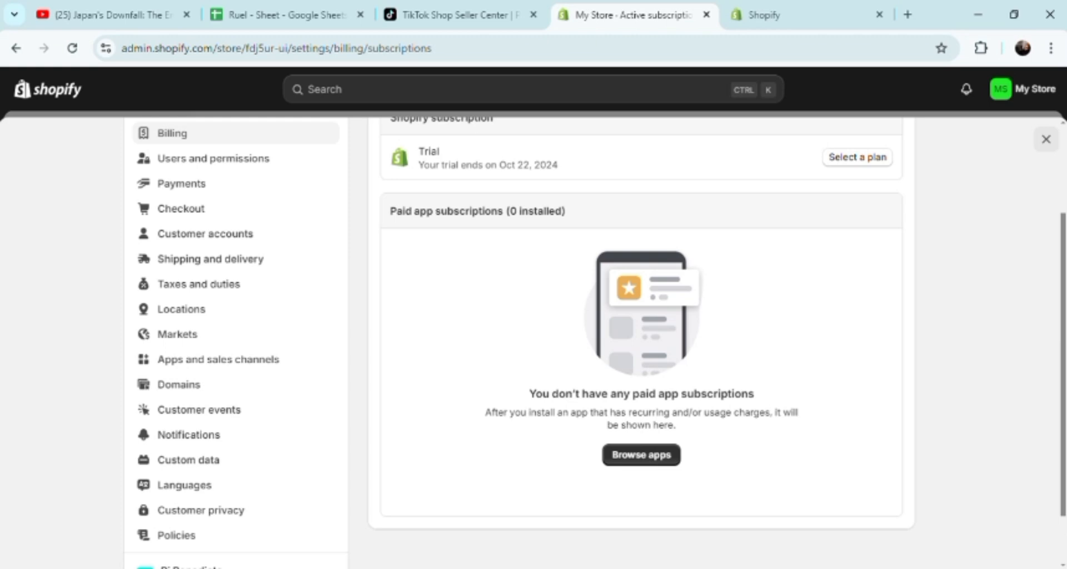
{"action": "scroll", "coordinate": [1062, 369], "scroll_direction": "up", "scroll_amount": 2}
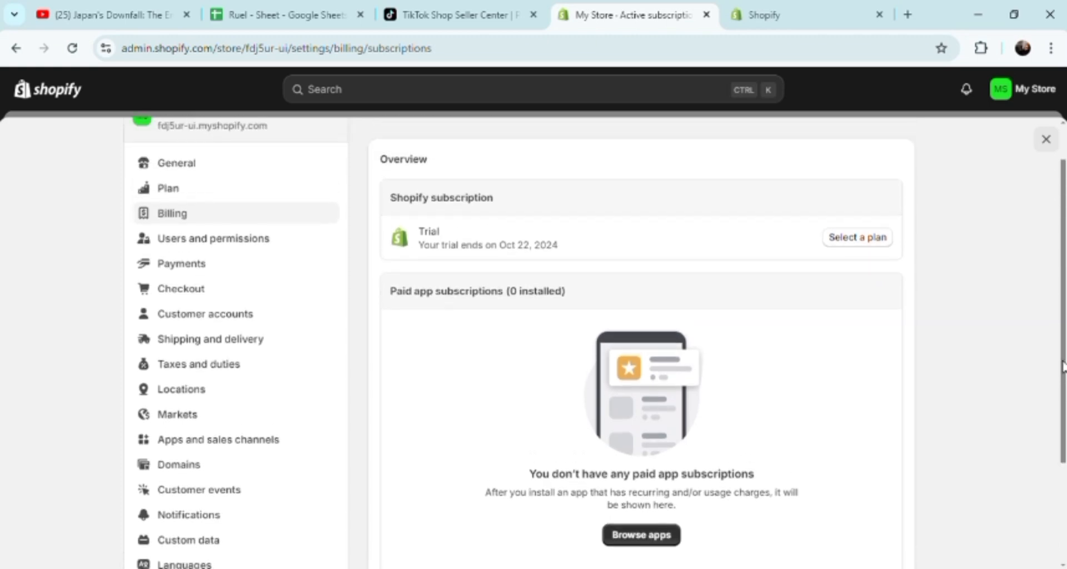
{"action": "scroll", "coordinate": [1058, 345], "scroll_direction": "up", "scroll_amount": 1}
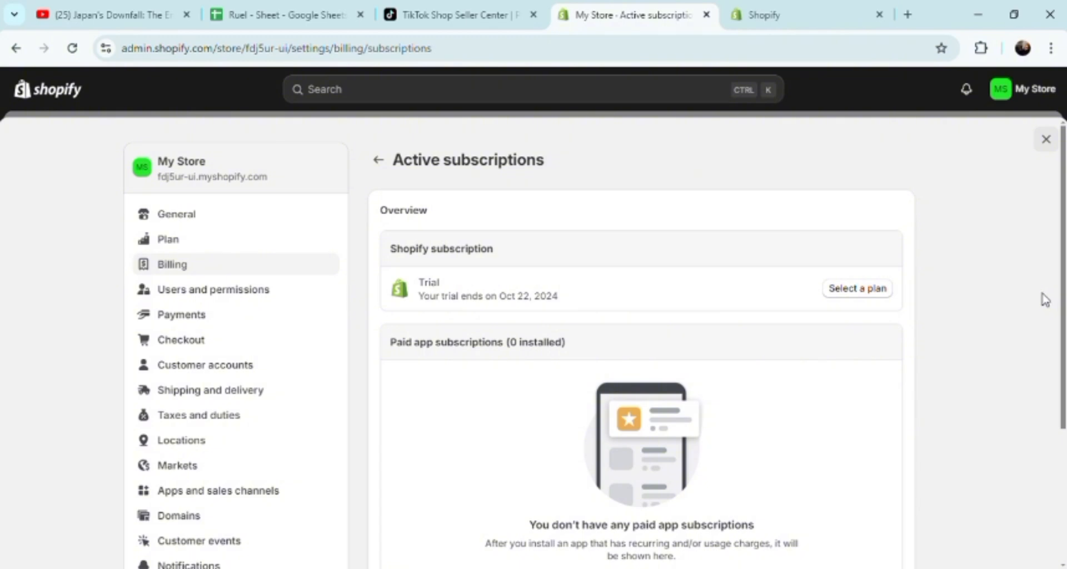
View the Resources topics on the Shopify website, and close that browser tab.
{"action": "left_click", "coordinate": [747, 16]}
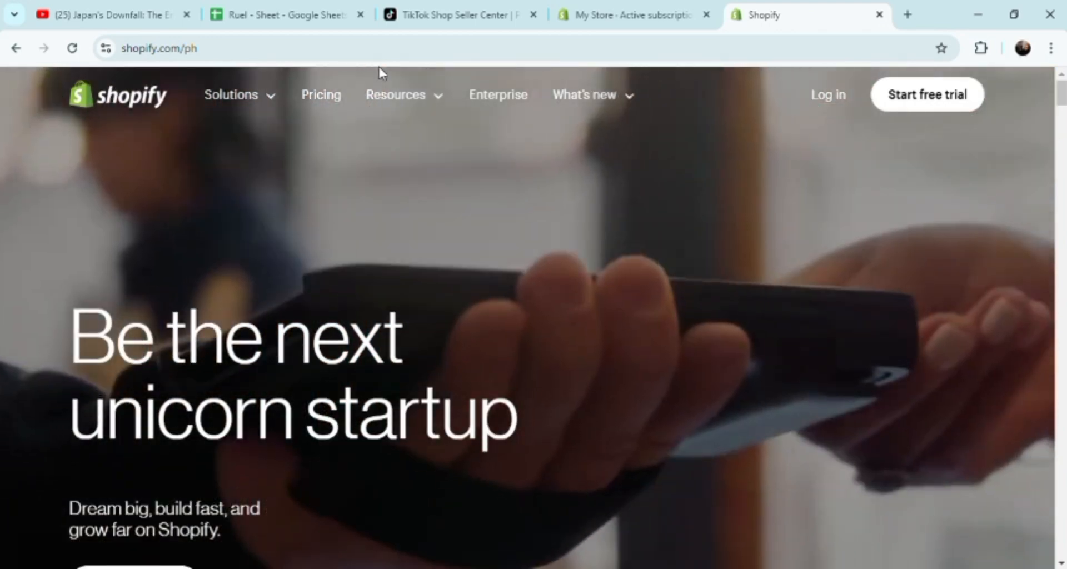
{"action": "mouse_move", "coordinate": [417, 109]}
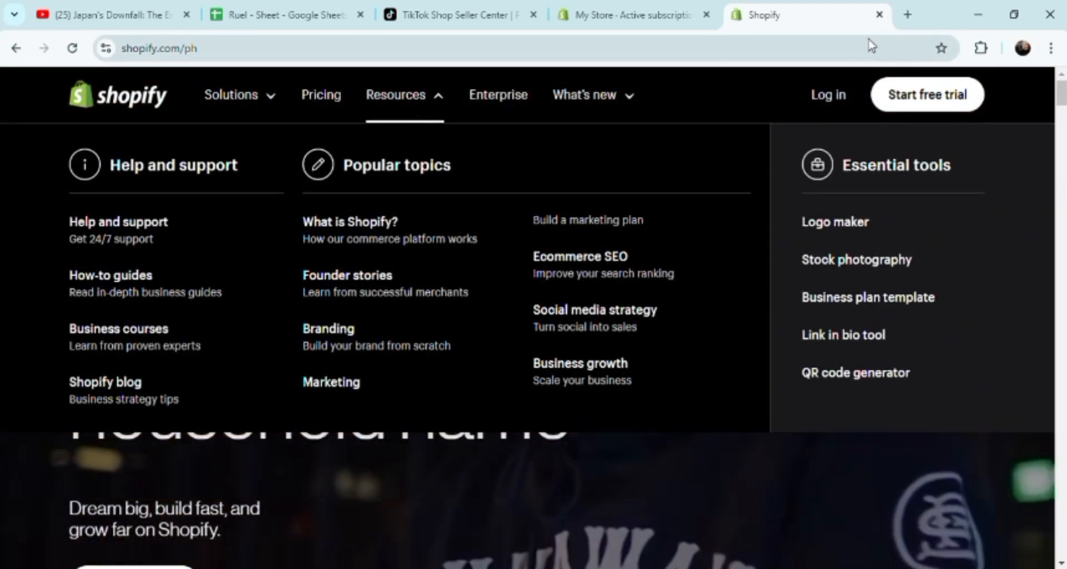
{"action": "left_click", "coordinate": [878, 15]}
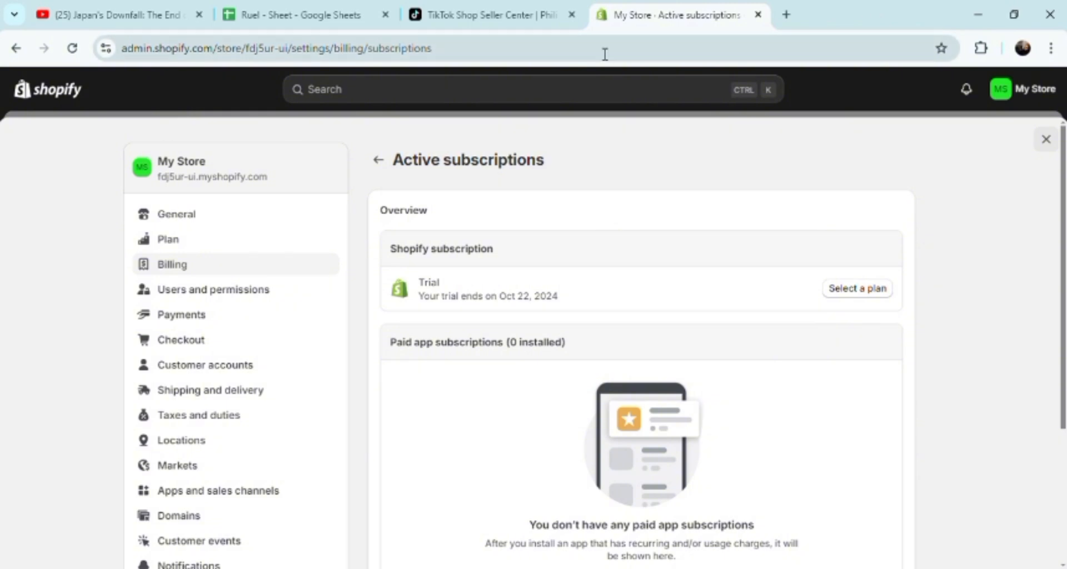
Search Google for "shopify stores" in a new browser tab and open the "50+ Best Shopify Stores to Inspire Your Own (2024)" result.
{"action": "left_click", "coordinate": [786, 14]}
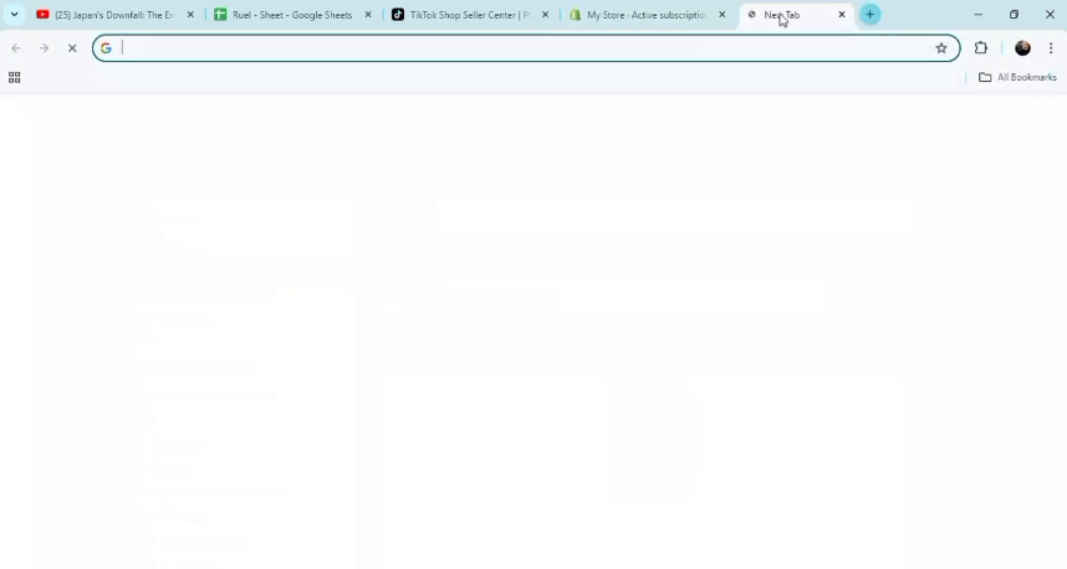
{"action": "left_click", "coordinate": [606, 51]}
{"action": "type", "text": "sh"}
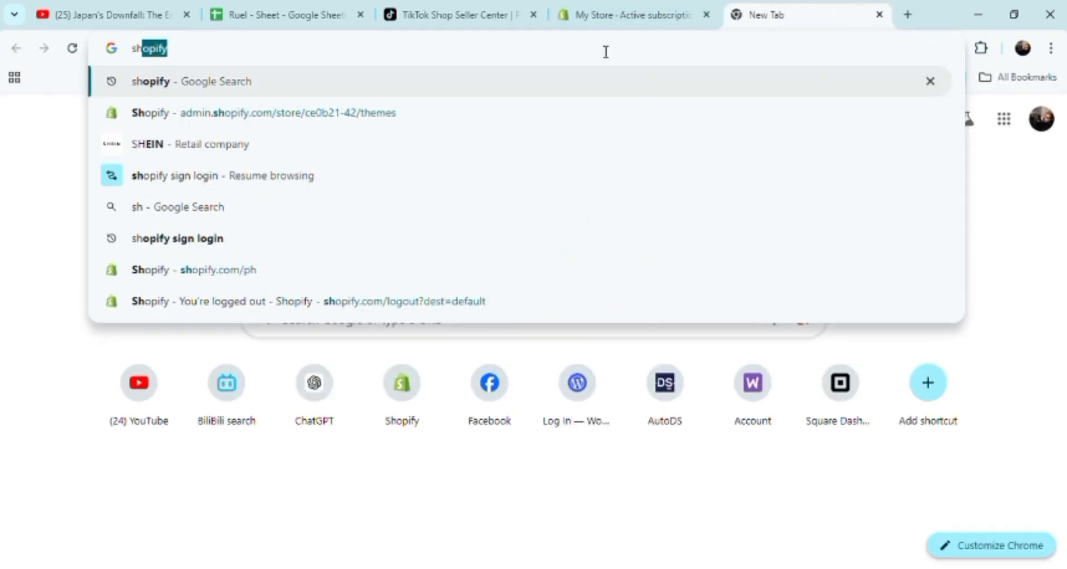
{"action": "type", "text": "opify"}
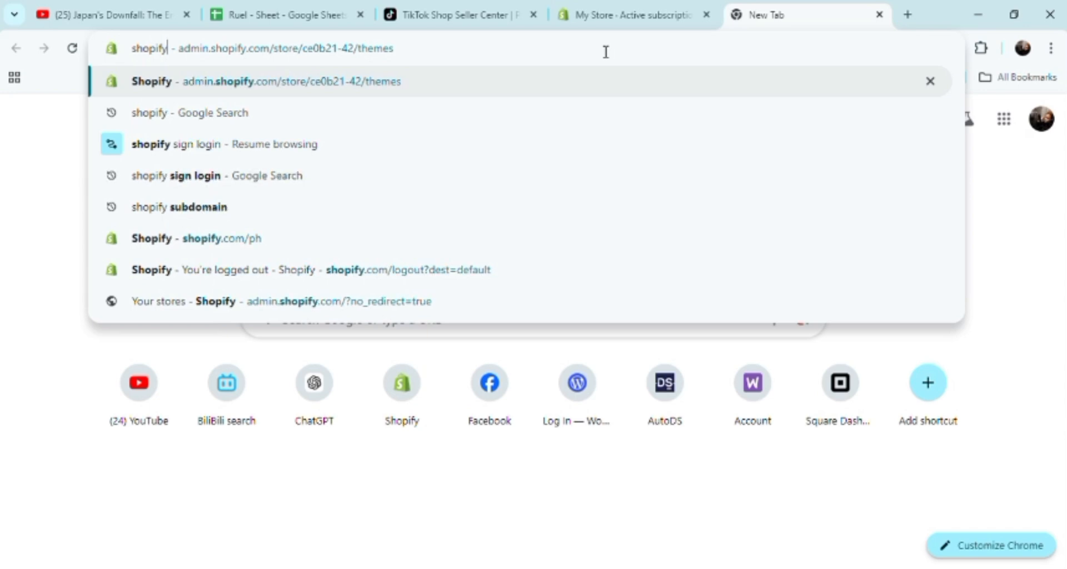
{"action": "type", "text": " sto"}
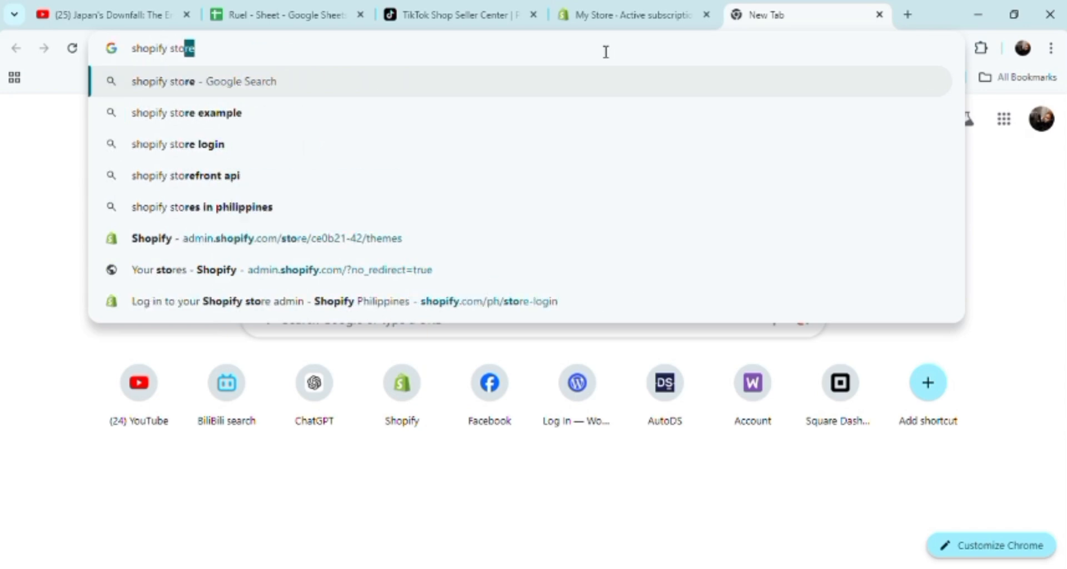
{"action": "type", "text": "re"}
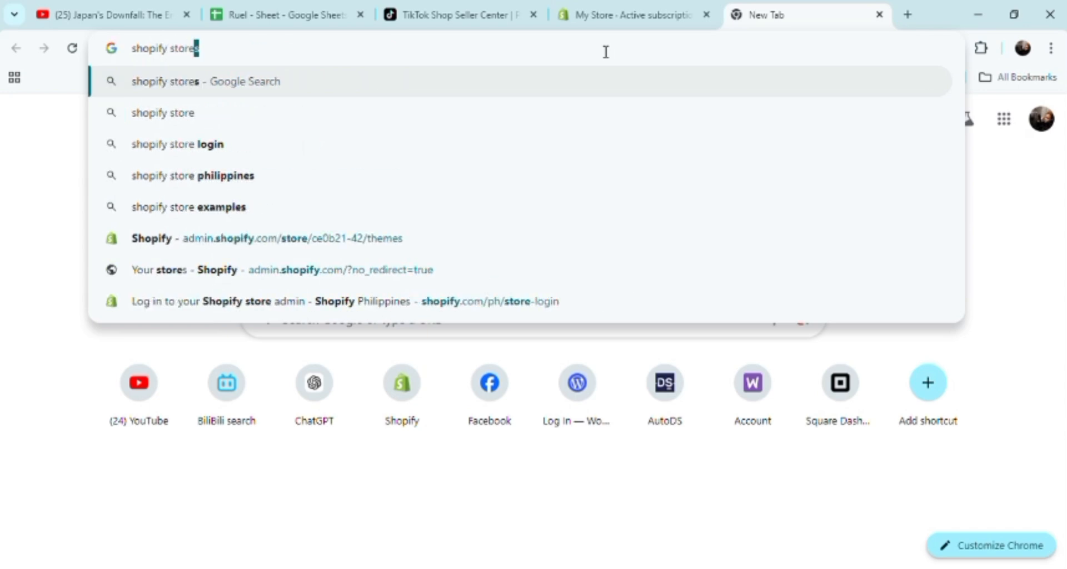
{"action": "key", "text": "Return"}
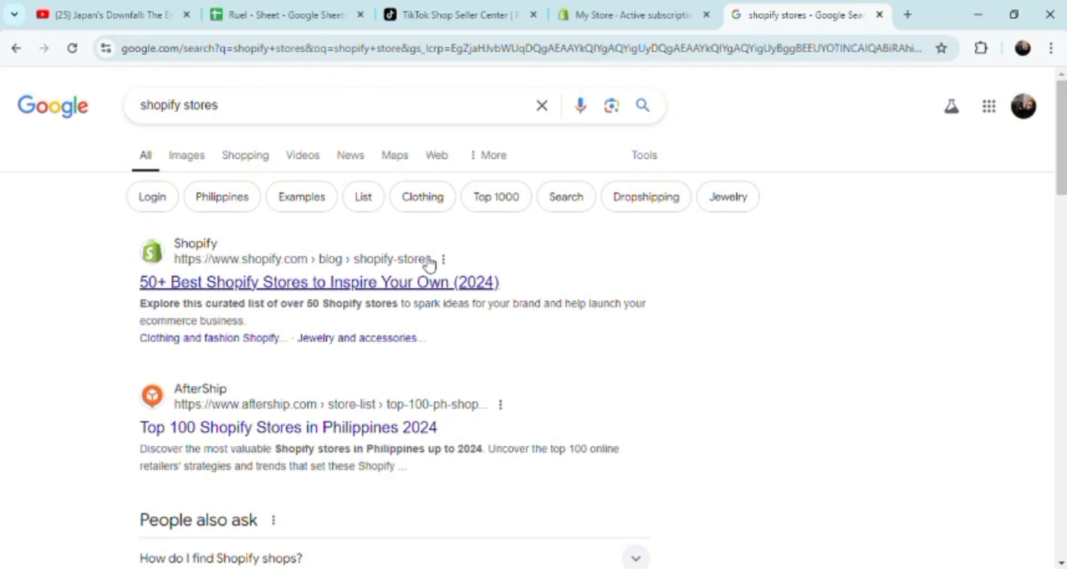
{"action": "left_click", "coordinate": [367, 287]}
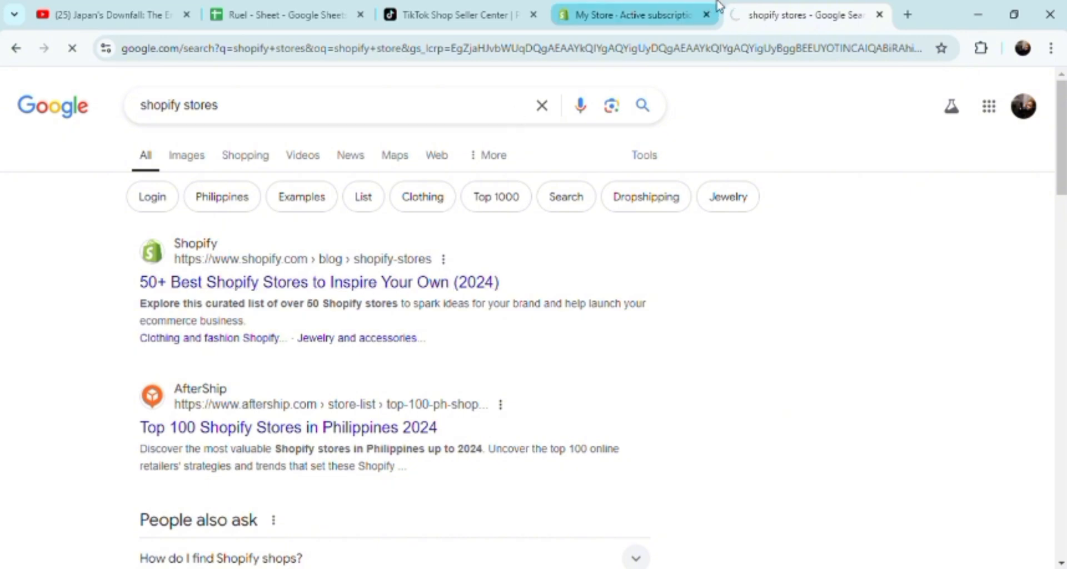
Return to the Shopify store admin and reload the Active subscriptions page in the billing settings.
{"action": "left_click", "coordinate": [632, 17]}
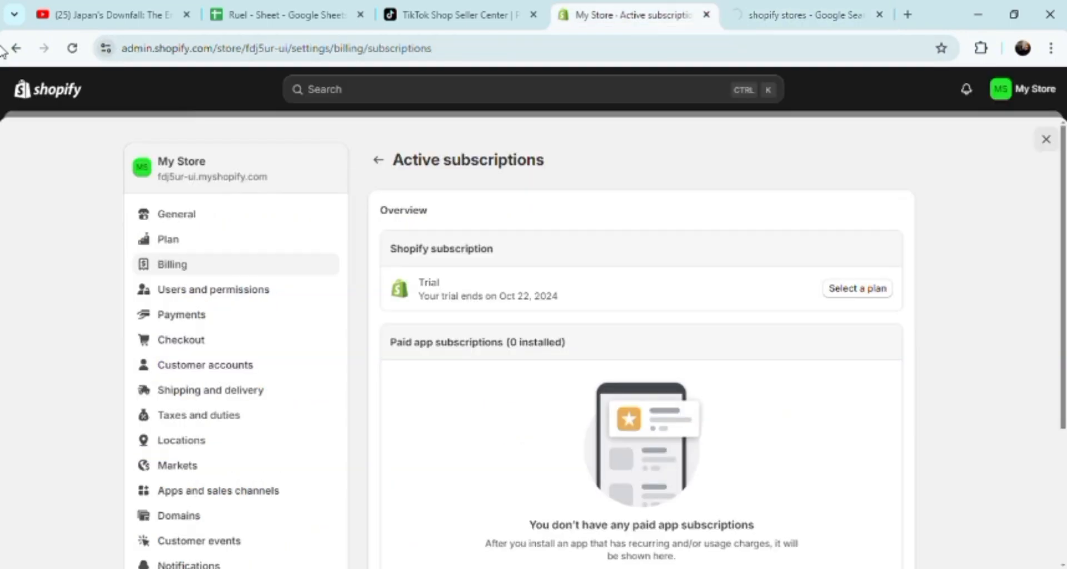
{"action": "left_click", "coordinate": [73, 48]}
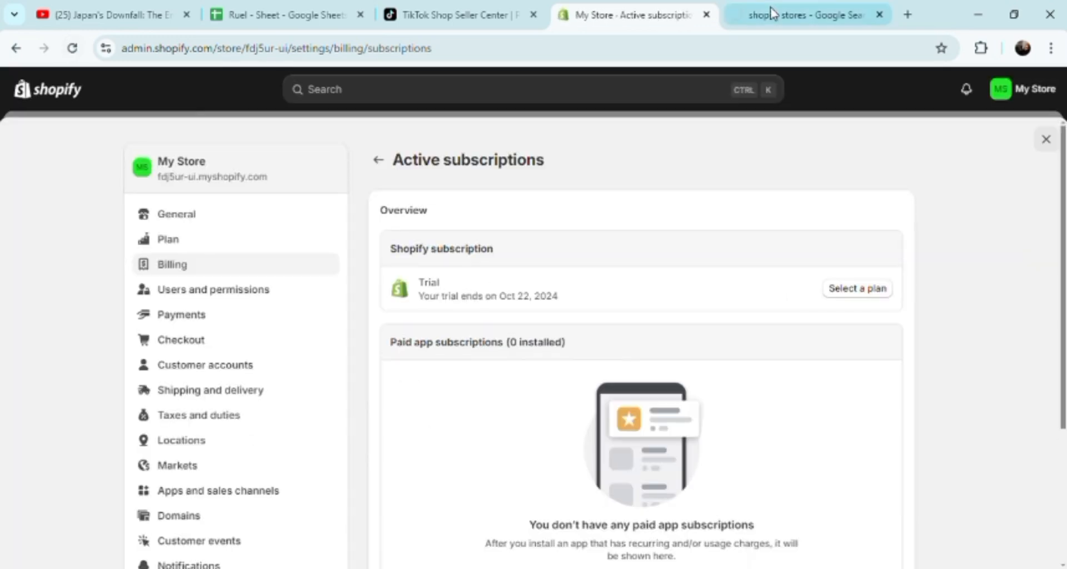
Open the "50+ Best Shopify Stores to Inspire Your Own (2024)" article from the Google results and view the site's Resources topics.
{"action": "left_click", "coordinate": [771, 13]}
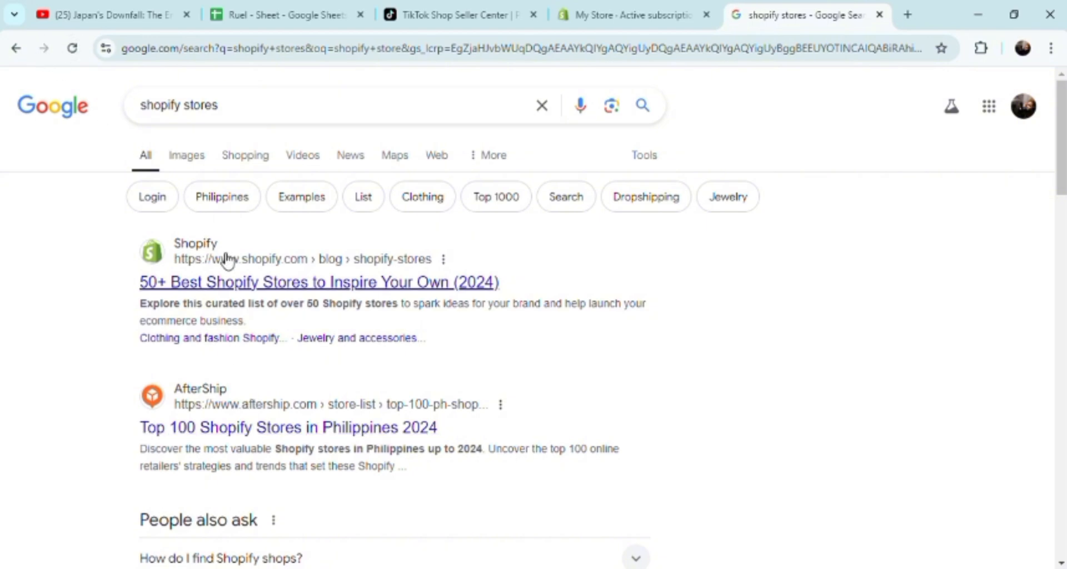
{"action": "left_click", "coordinate": [176, 288]}
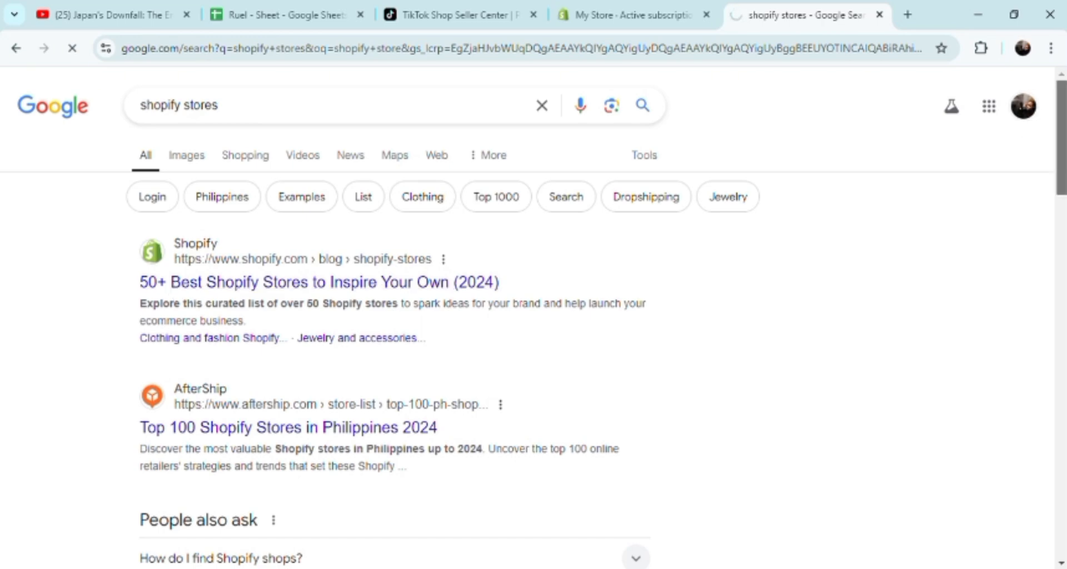
{"action": "left_click_drag", "start_coordinate": [1061, 135], "coordinate": [1063, 6]}
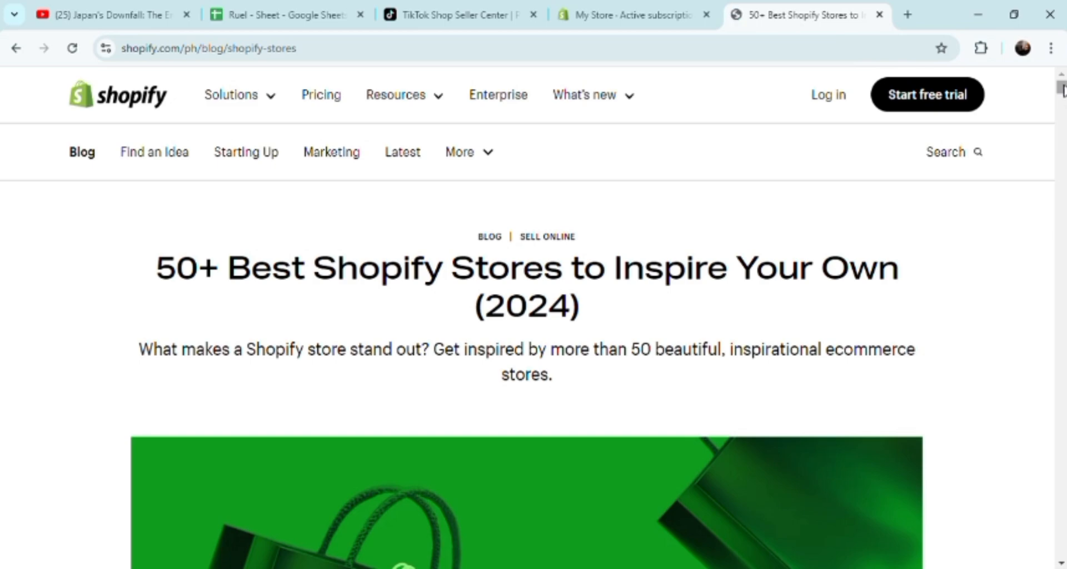
{"action": "mouse_move", "coordinate": [1064, 93]}
{"action": "left_mouse_down"}
{"action": "mouse_move", "coordinate": [1061, 138]}
{"action": "mouse_move", "coordinate": [1061, 87]}
{"action": "left_mouse_up"}
{"action": "left_click", "coordinate": [411, 106]}
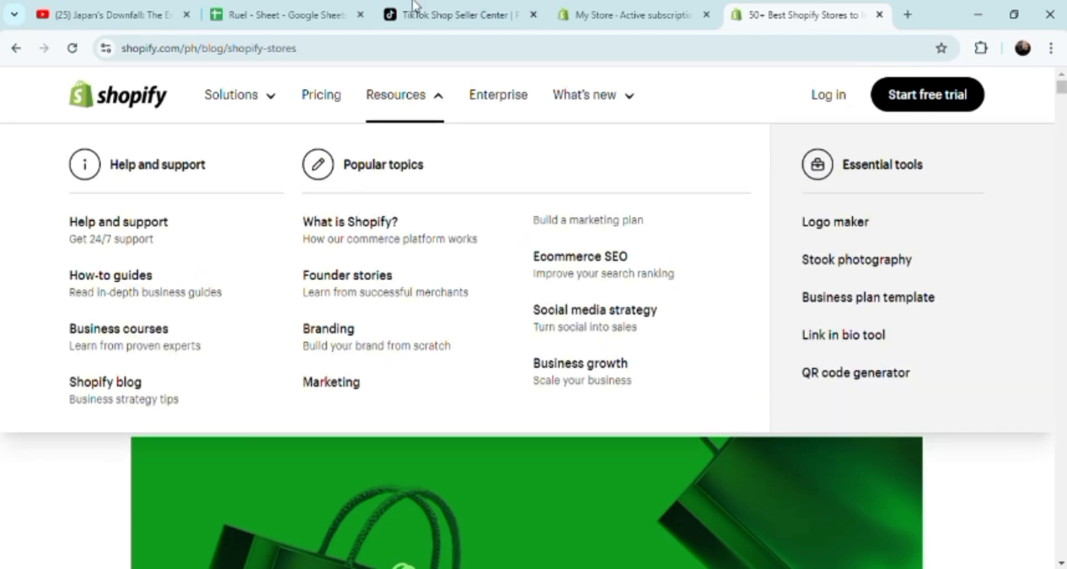
Switch to TikTok Shop Seller Center and open the form for adding a new product.
{"action": "left_click", "coordinate": [431, 12]}
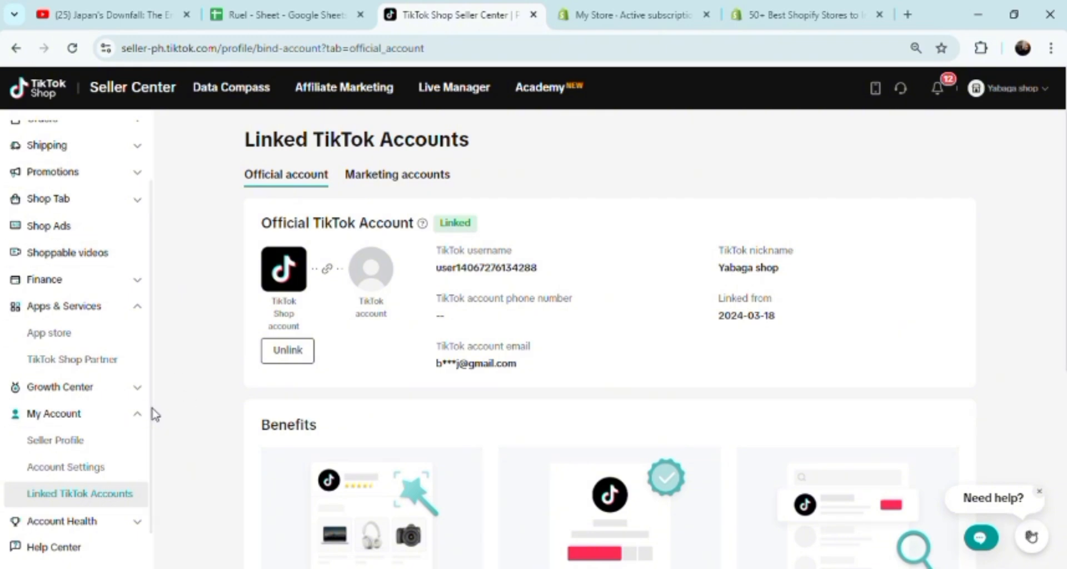
{"action": "scroll", "coordinate": [155, 389], "scroll_direction": "up", "scroll_amount": 1}
{"action": "scroll", "coordinate": [161, 333], "scroll_direction": "up", "scroll_amount": 2}
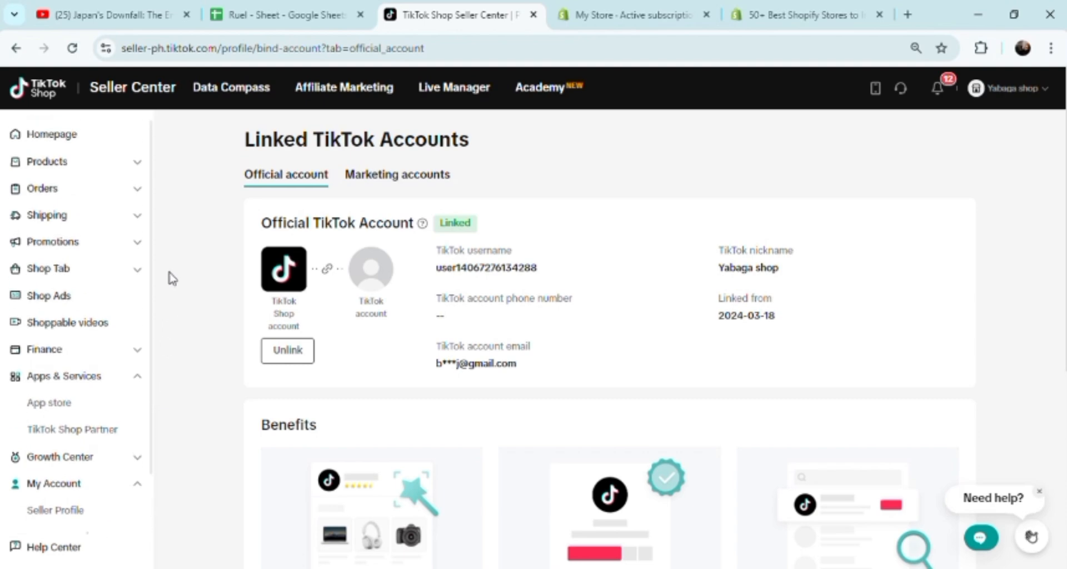
{"action": "left_click", "coordinate": [70, 162]}
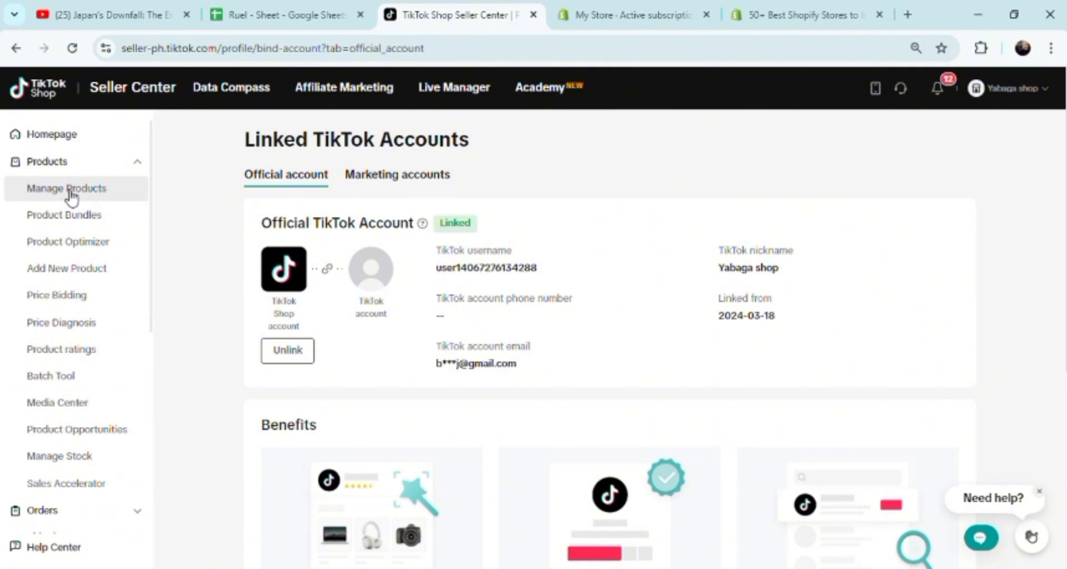
{"action": "left_click", "coordinate": [84, 272]}
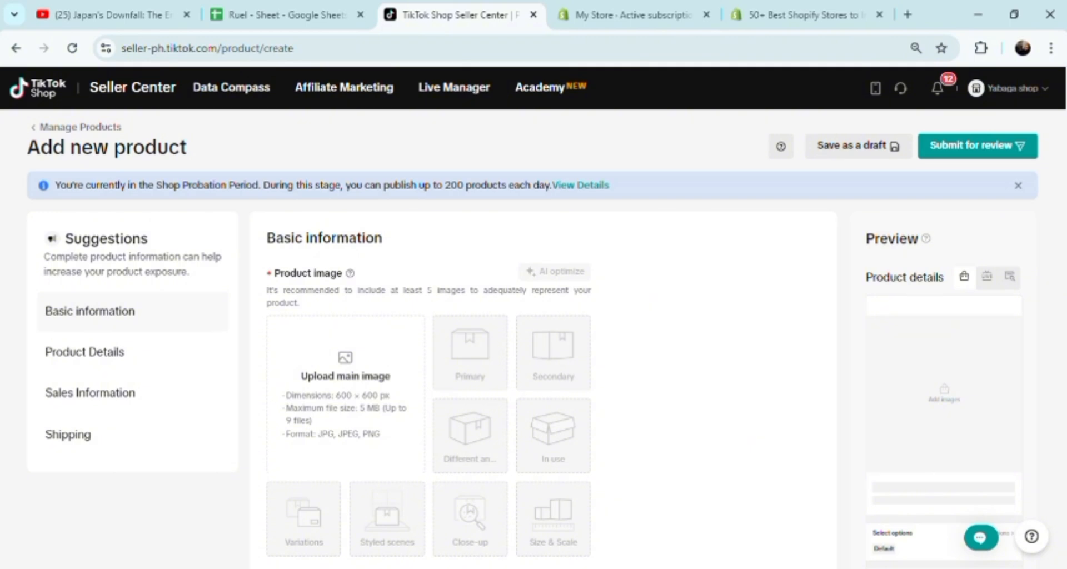
Set the new product's category to Home Supplies > Home Organizers > Storage Bags.
{"action": "scroll", "coordinate": [543, 370], "scroll_direction": "down", "scroll_amount": 3}
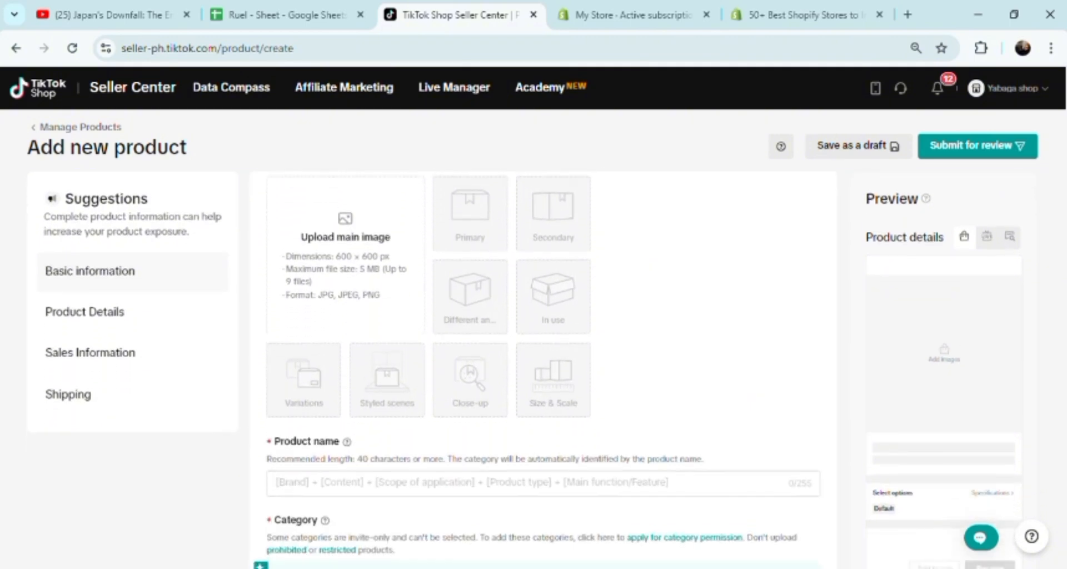
{"action": "scroll", "coordinate": [536, 369], "scroll_direction": "down", "scroll_amount": 2}
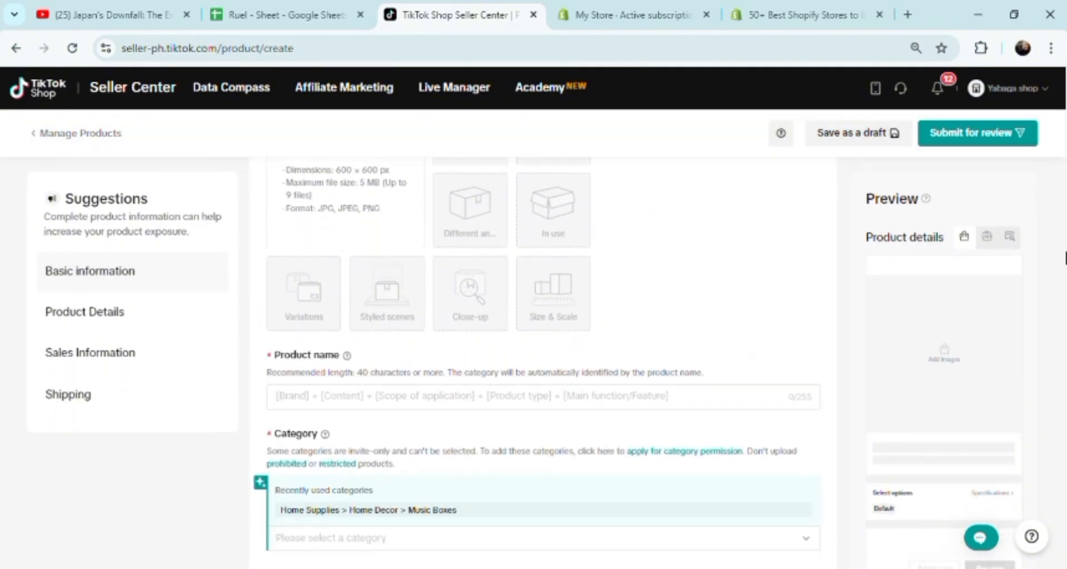
{"action": "scroll", "coordinate": [537, 369], "scroll_direction": "down", "scroll_amount": 1}
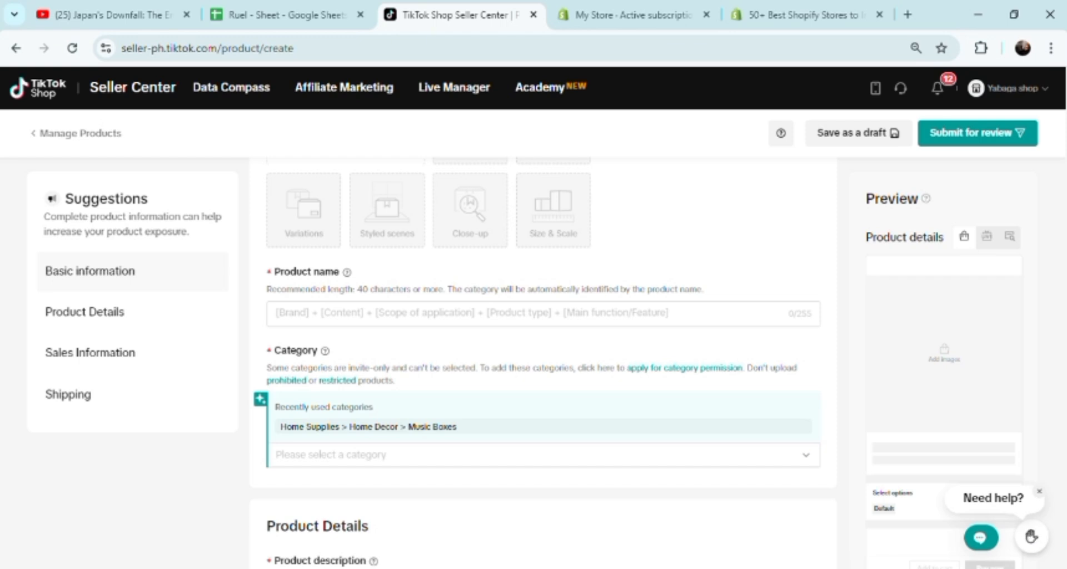
{"action": "scroll", "coordinate": [543, 362], "scroll_direction": "down", "scroll_amount": 4}
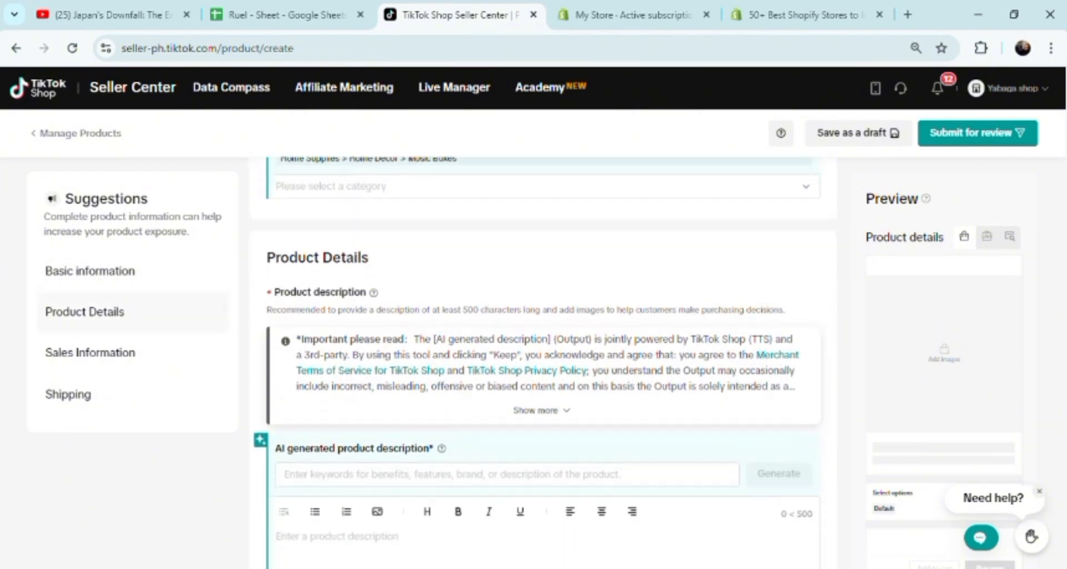
{"action": "scroll", "coordinate": [544, 299], "scroll_direction": "up", "scroll_amount": 1}
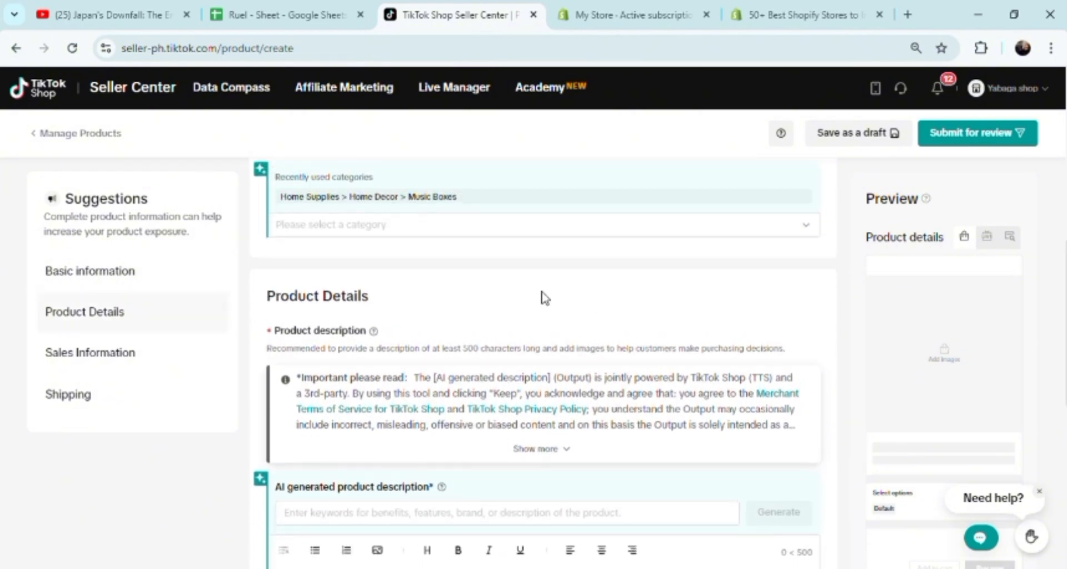
{"action": "left_click", "coordinate": [437, 228]}
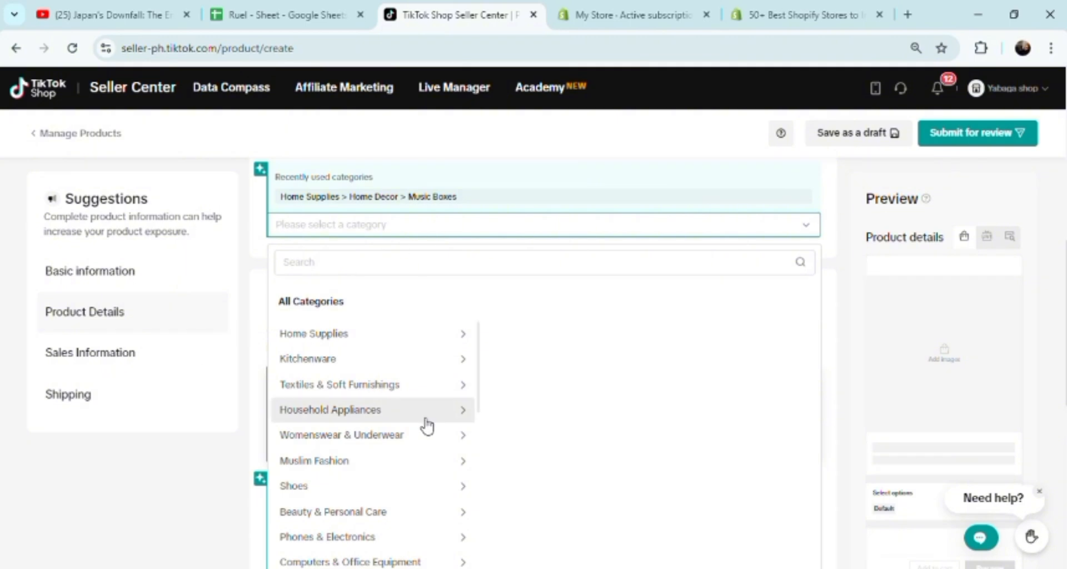
{"action": "left_click", "coordinate": [318, 340]}
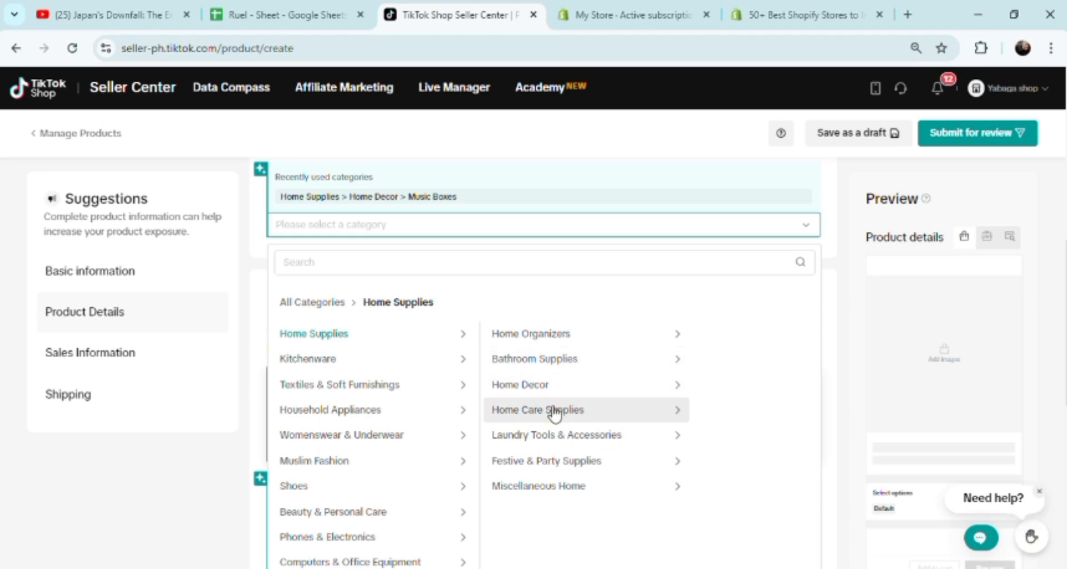
{"action": "left_click", "coordinate": [573, 340]}
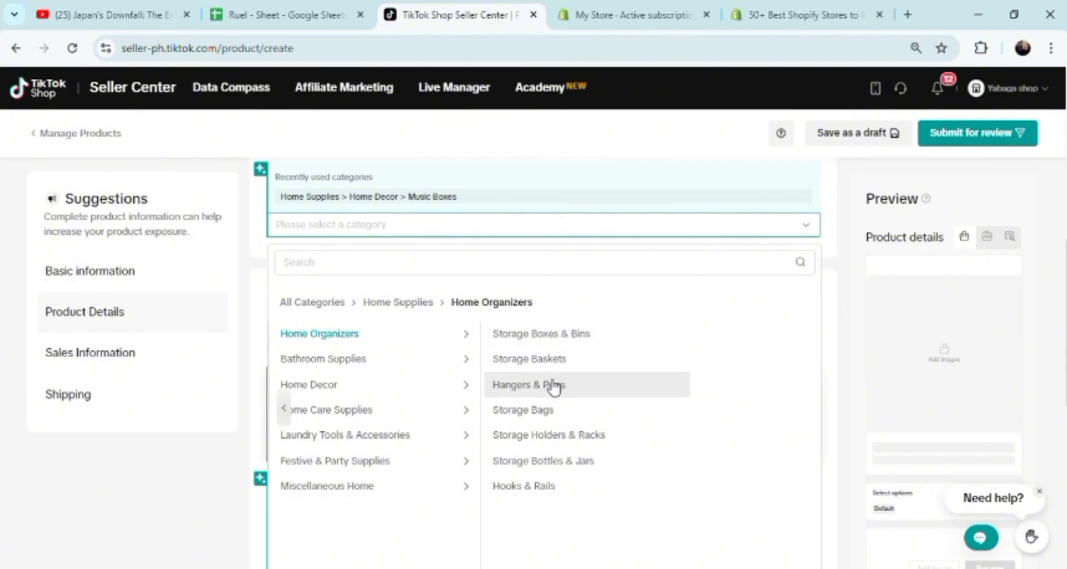
{"action": "left_click", "coordinate": [539, 412]}
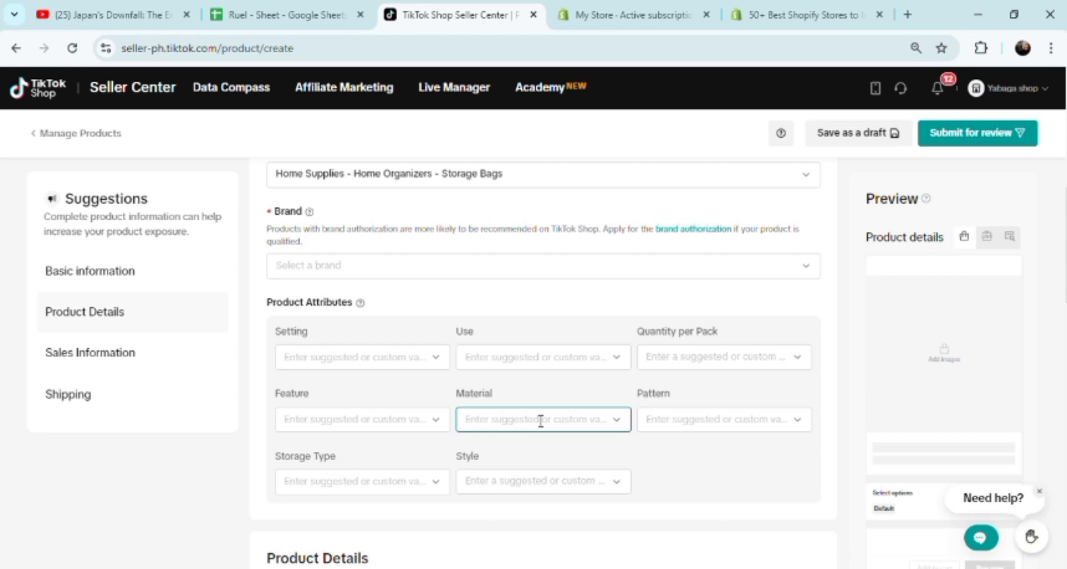
Examine the available brands, the description and sales sections, and the Setting attribute's options for the TikTok Shop product.
{"action": "left_click", "coordinate": [806, 270]}
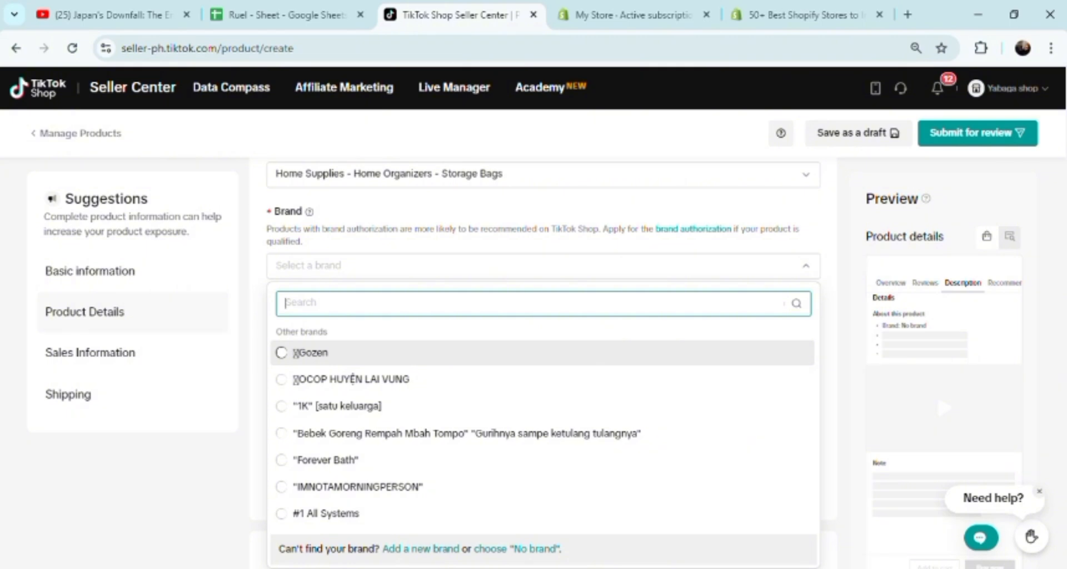
{"action": "scroll", "coordinate": [543, 364], "scroll_direction": "down", "scroll_amount": 12}
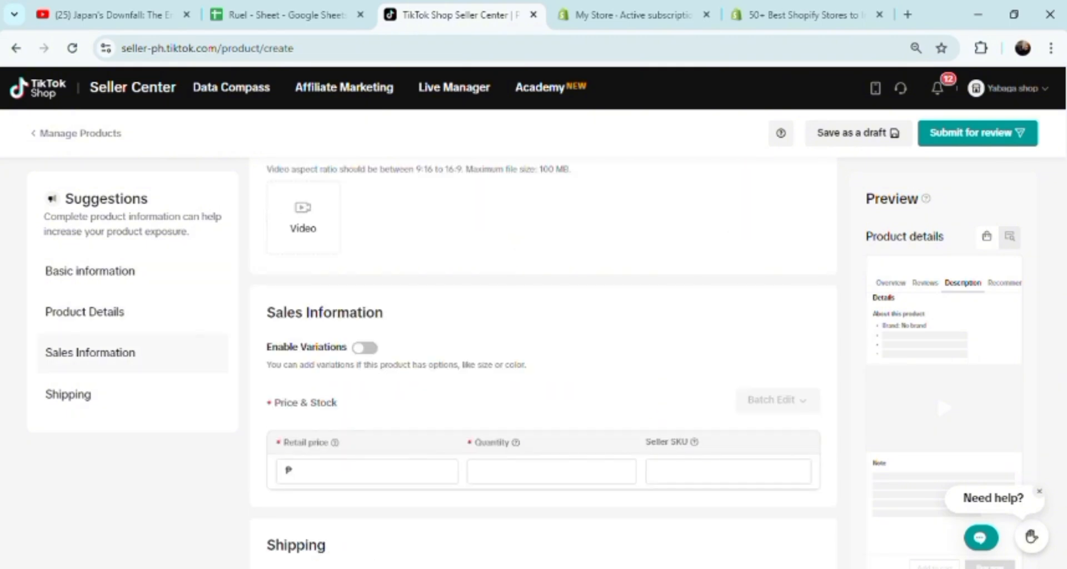
{"action": "scroll", "coordinate": [1056, 367], "scroll_direction": "up", "scroll_amount": 5}
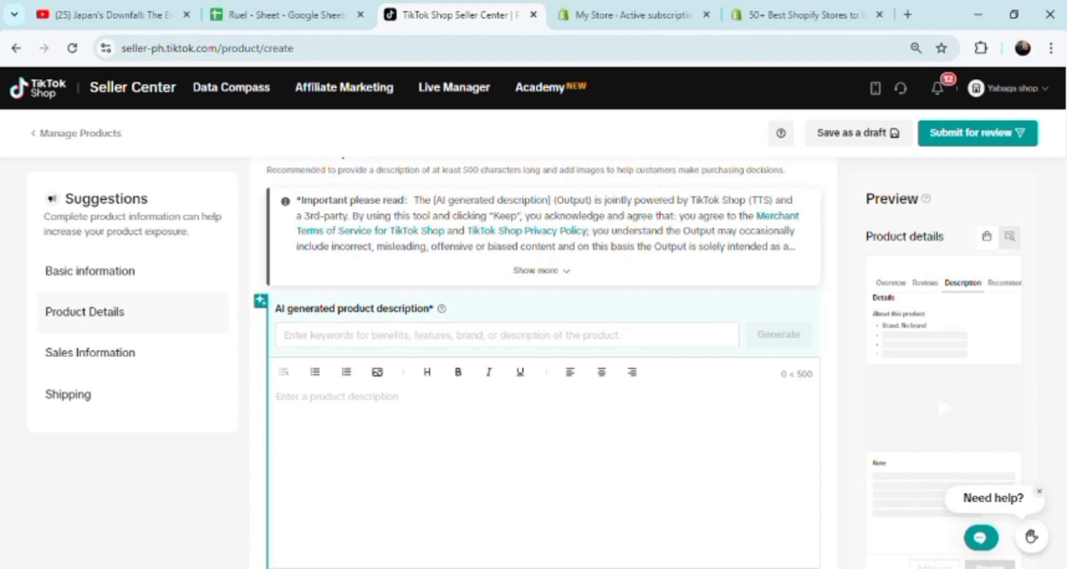
{"action": "scroll", "coordinate": [1056, 355], "scroll_direction": "up", "scroll_amount": 6}
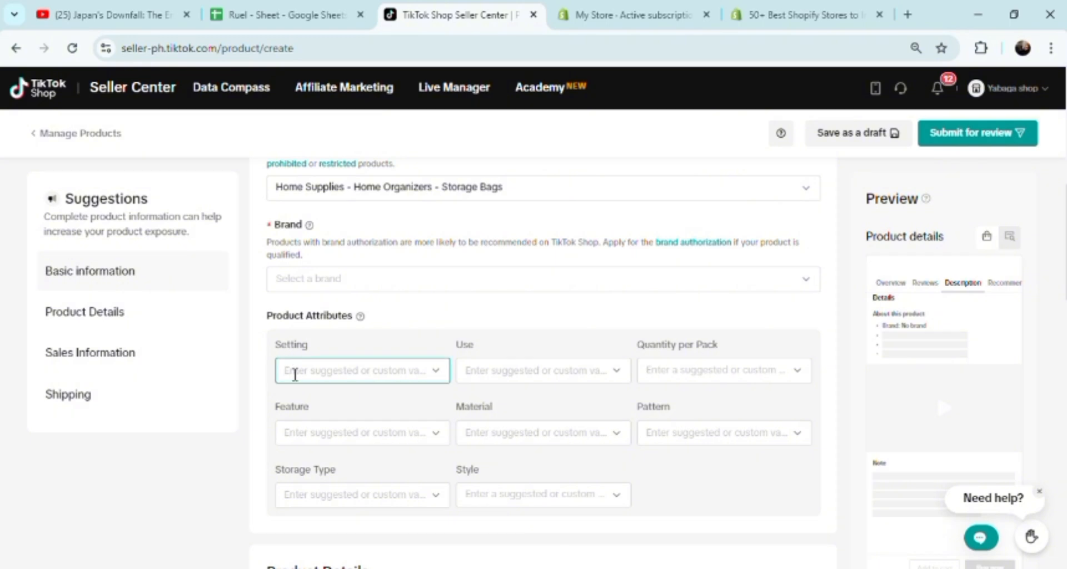
{"action": "left_click", "coordinate": [295, 373]}
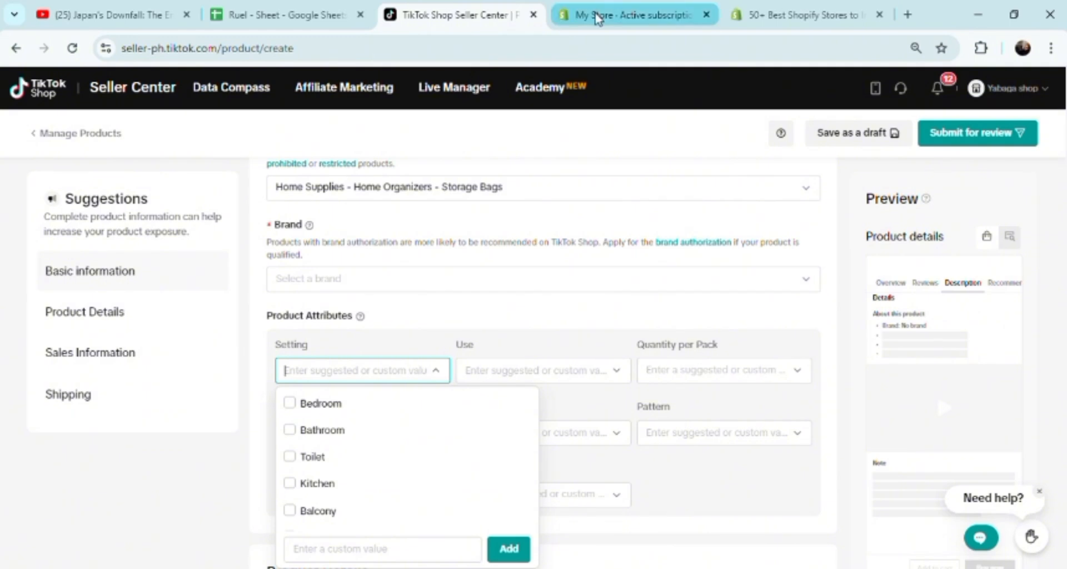
Switch to the Shopify store admin, view the General settings, and go back to the Products page.
{"action": "left_click", "coordinate": [597, 17]}
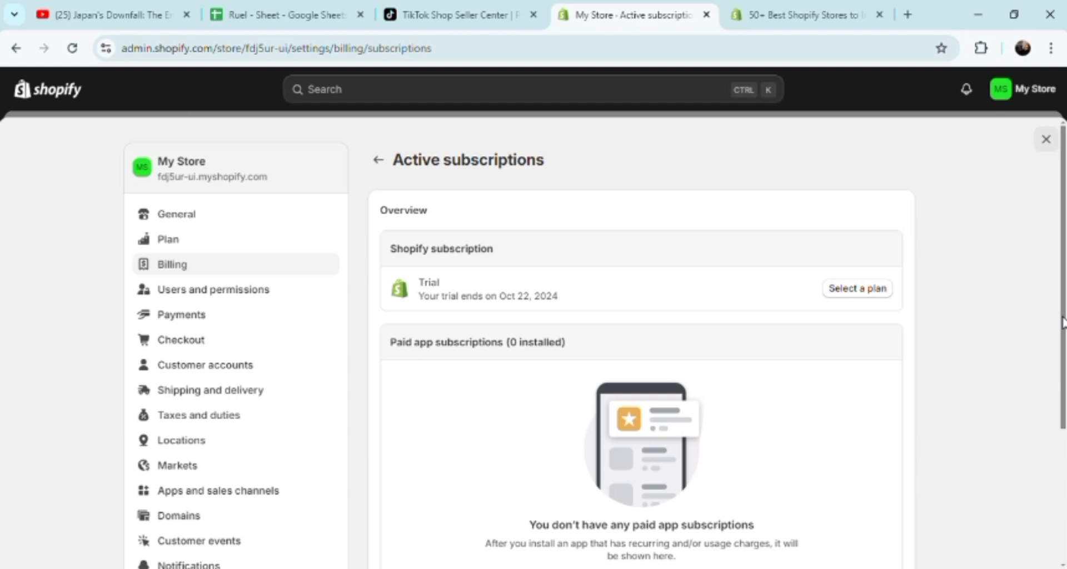
{"action": "mouse_move", "coordinate": [1061, 322]}
{"action": "left_mouse_down"}
{"action": "mouse_move", "coordinate": [1062, 414]}
{"action": "mouse_move", "coordinate": [1063, 332]}
{"action": "left_mouse_up"}
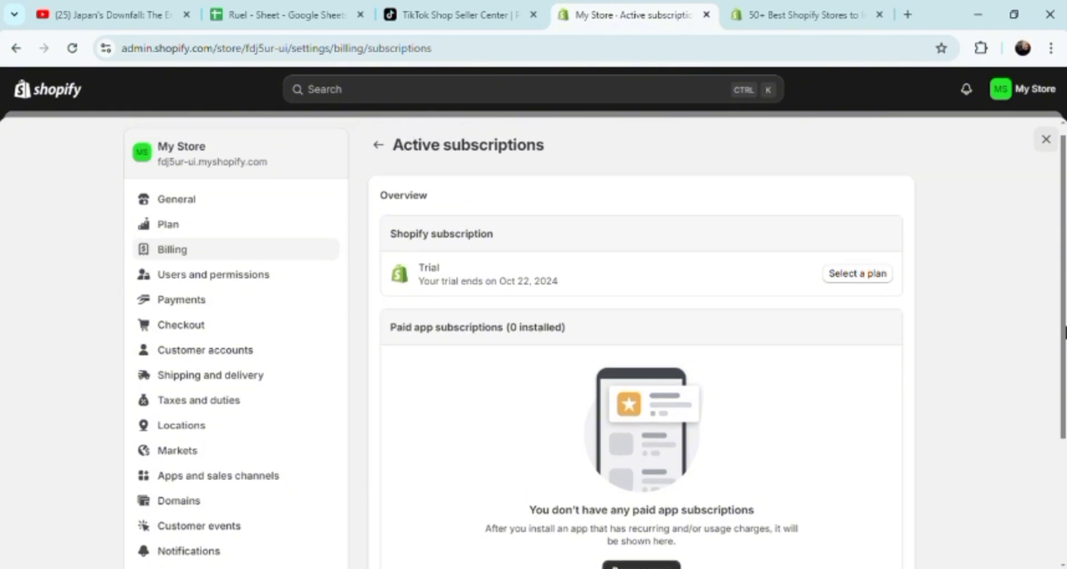
{"action": "left_click", "coordinate": [196, 208]}
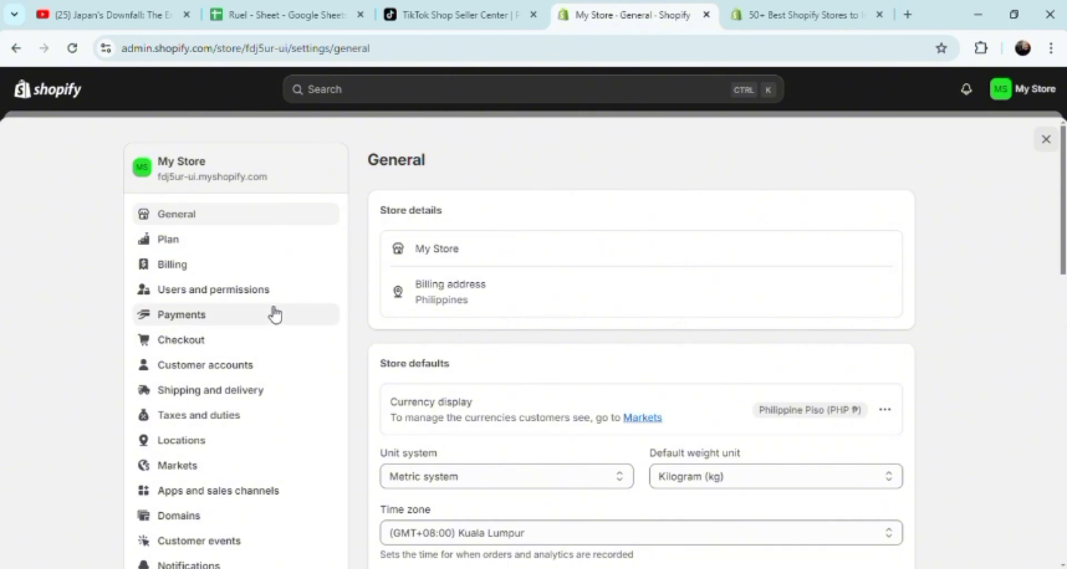
{"action": "left_click", "coordinate": [11, 50]}
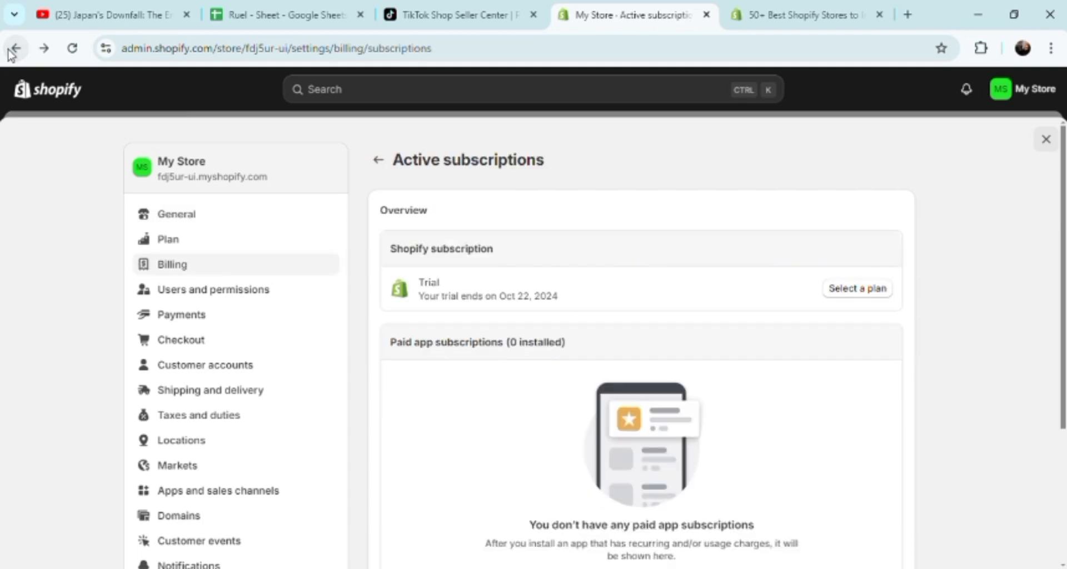
{"action": "left_click", "coordinate": [11, 50]}
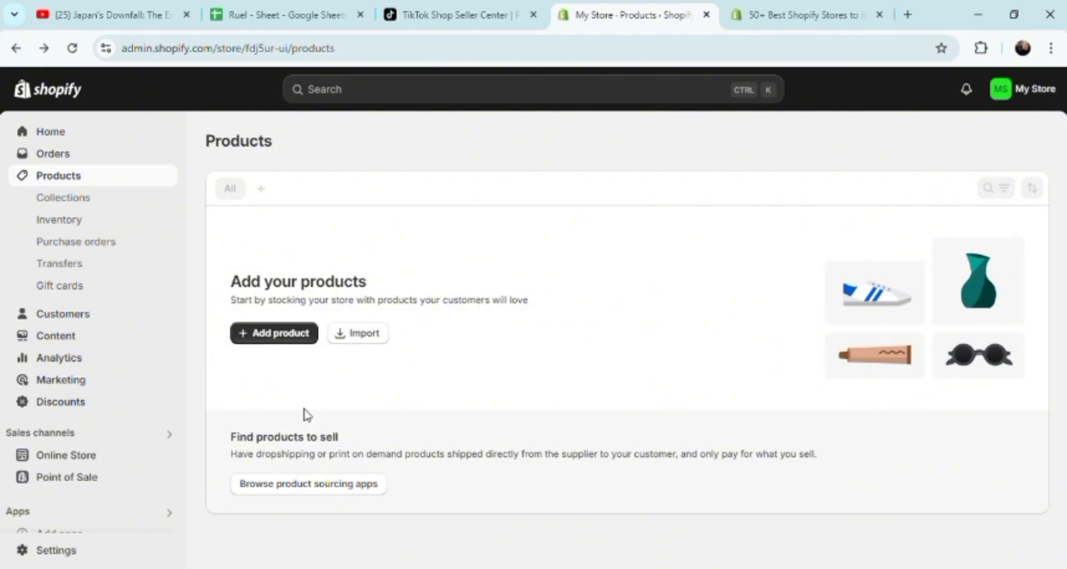
Open a new product form in the Shopify store and review its media, category, pricing, product organization and inventory fields.
{"action": "left_click", "coordinate": [265, 336]}
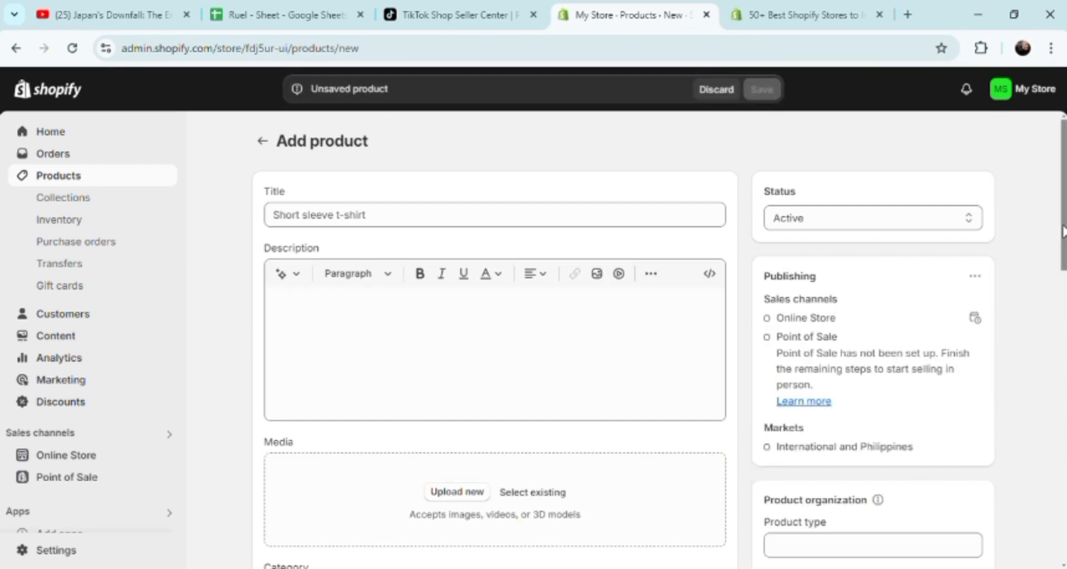
{"action": "left_click_drag", "start_coordinate": [1062, 231], "coordinate": [1063, 306]}
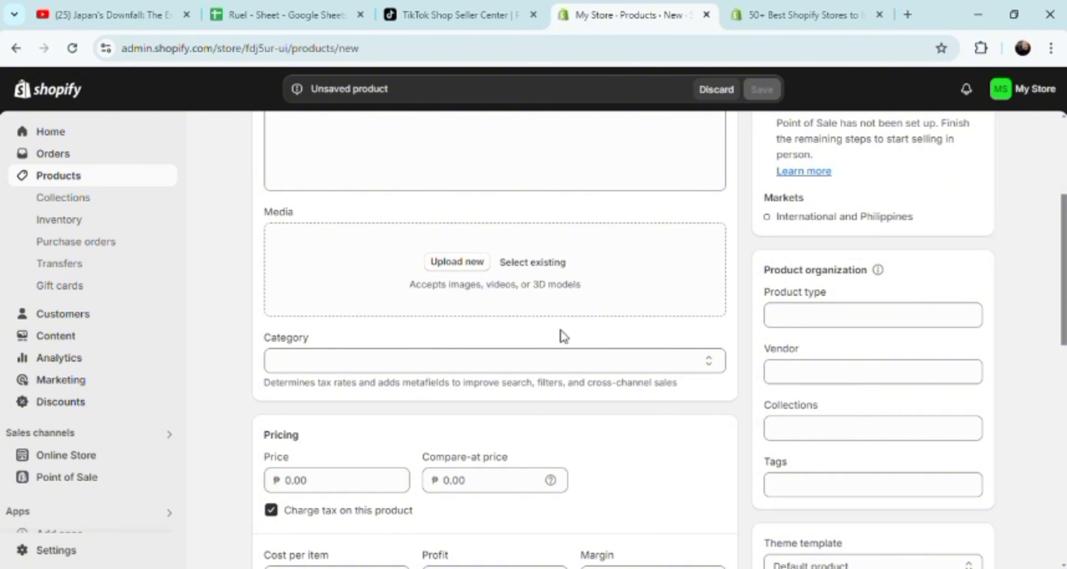
{"action": "left_click", "coordinate": [307, 491]}
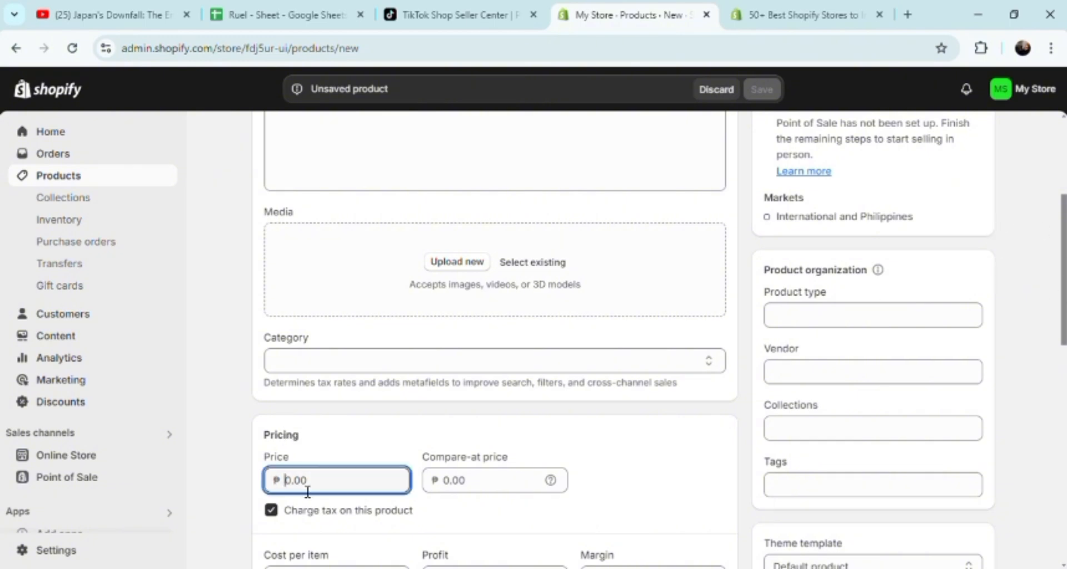
{"action": "left_click", "coordinate": [473, 479]}
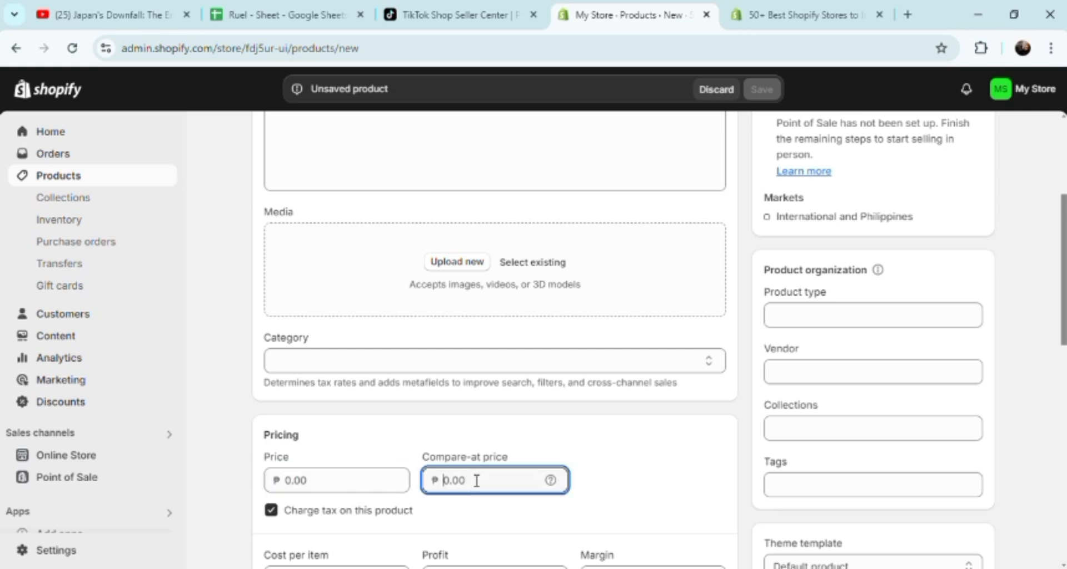
{"action": "left_click", "coordinate": [798, 321]}
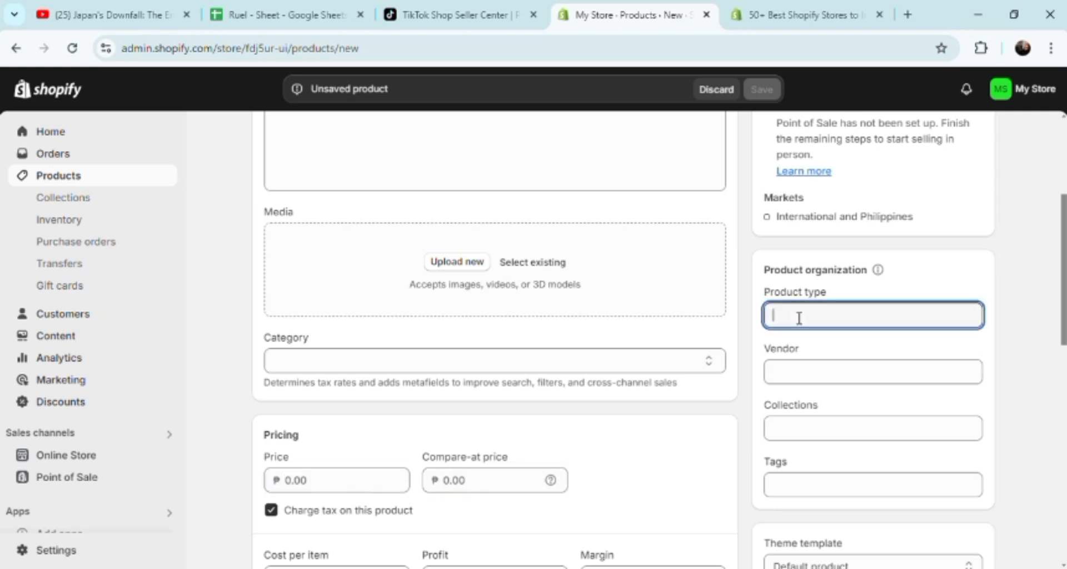
{"action": "left_click", "coordinate": [804, 382]}
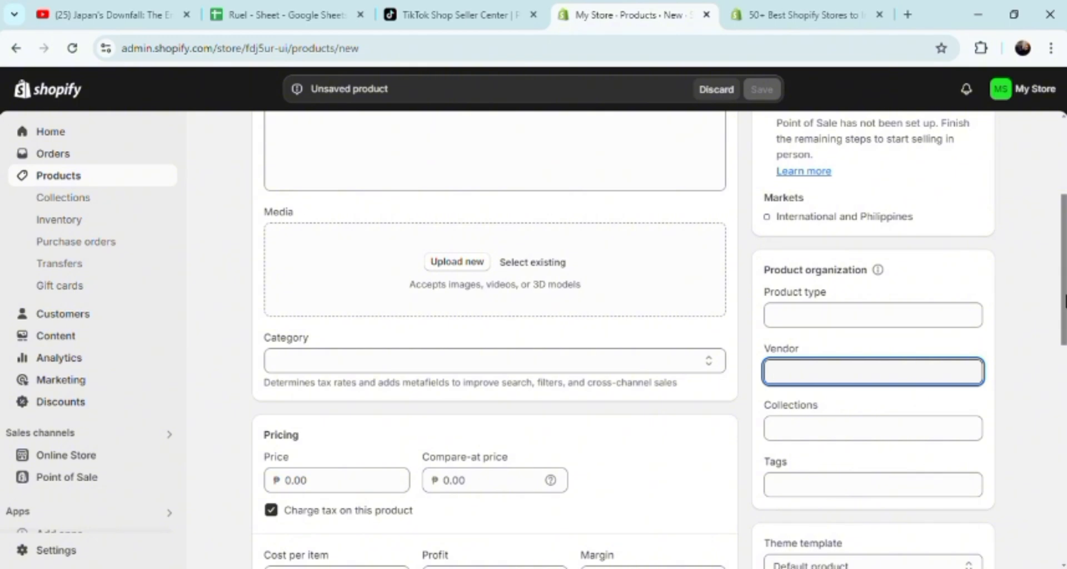
{"action": "left_click_drag", "start_coordinate": [1062, 300], "coordinate": [1063, 364]}
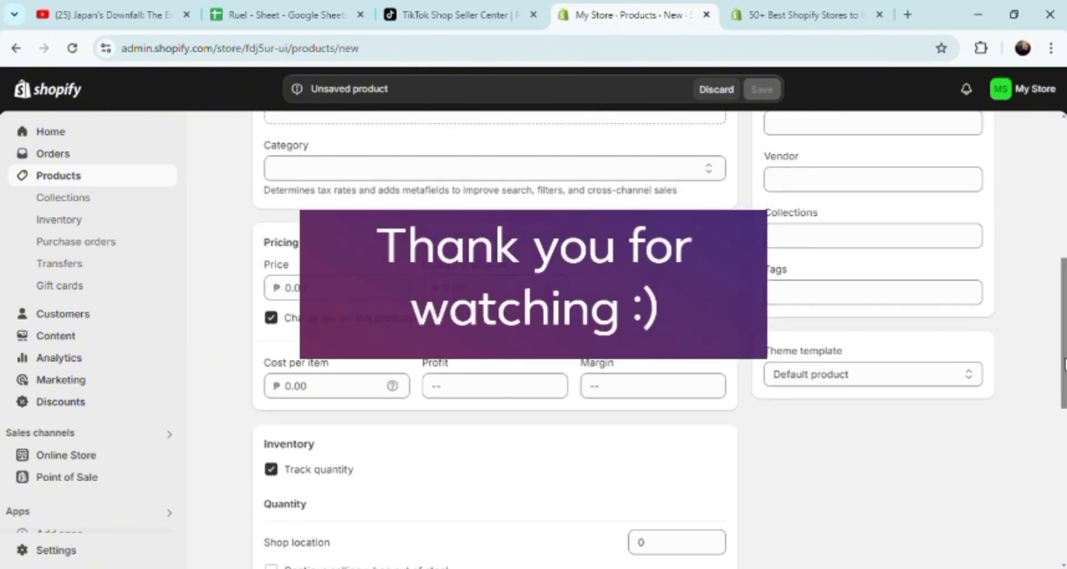